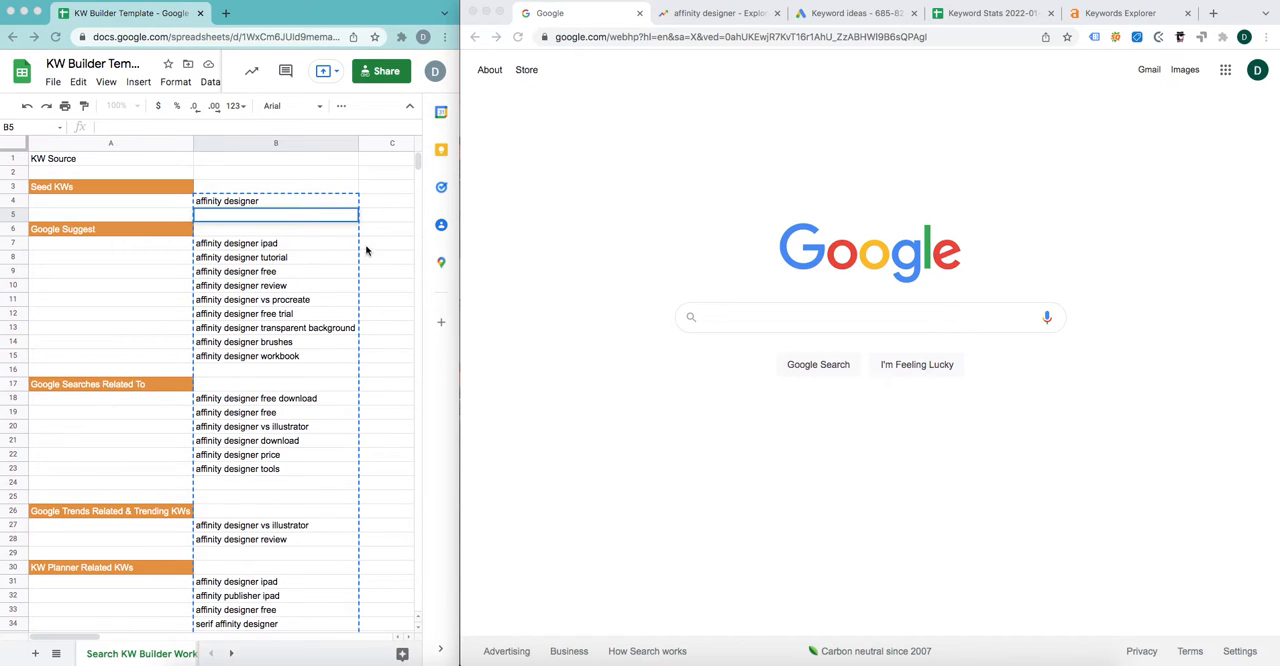
Step: Search Google for the seed keyword "affinity designer" from cell B4 of the keyword template, viewing the autocomplete suggestions first
triple_click(257, 201)
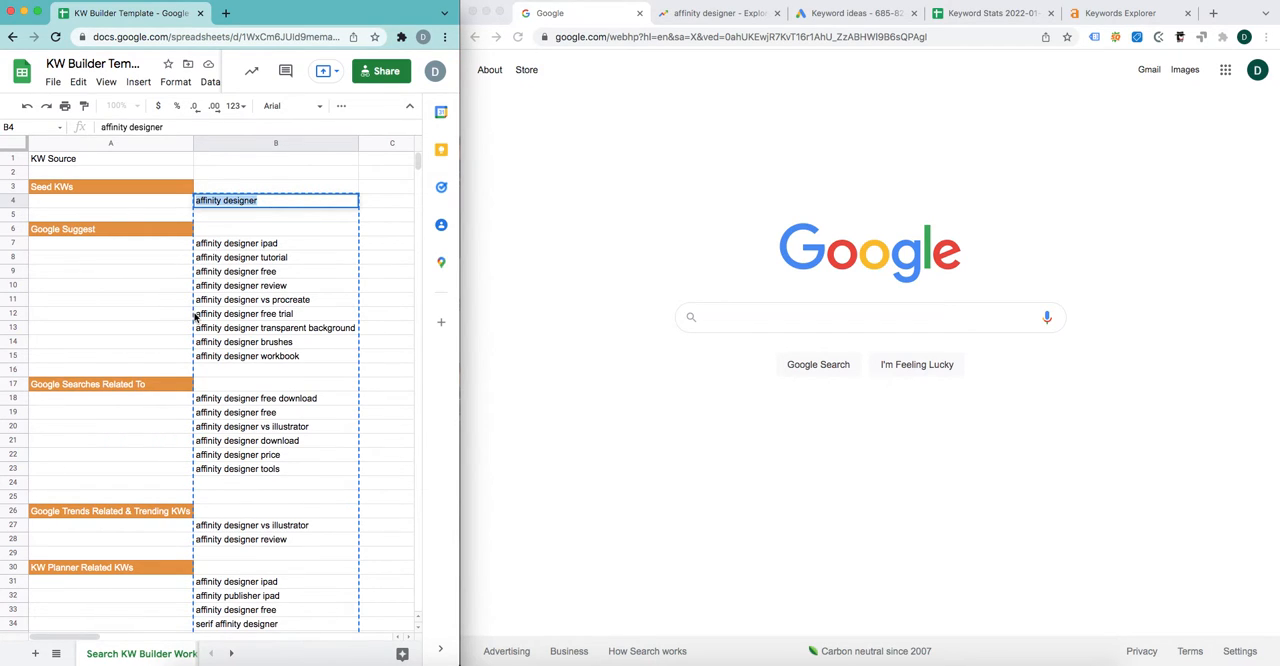
scroll(197, 318, down, 3)
scroll(197, 318, up, 3)
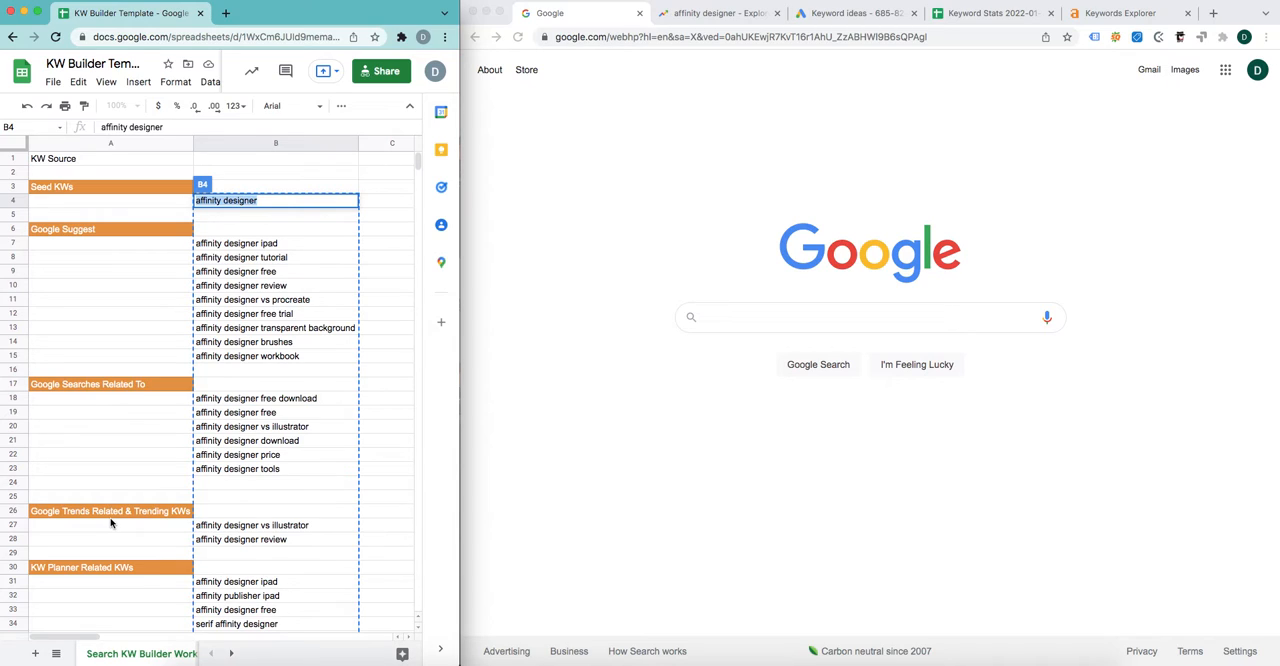
scroll(121, 527, down, 2)
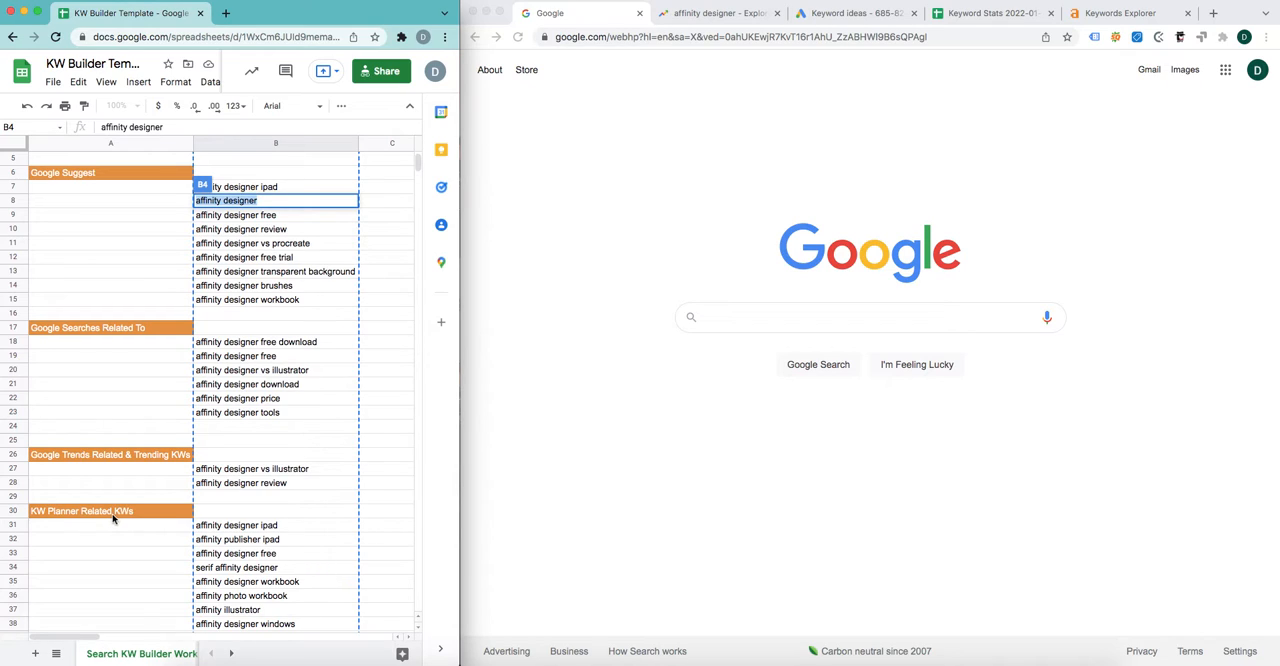
scroll(126, 520, up, 2)
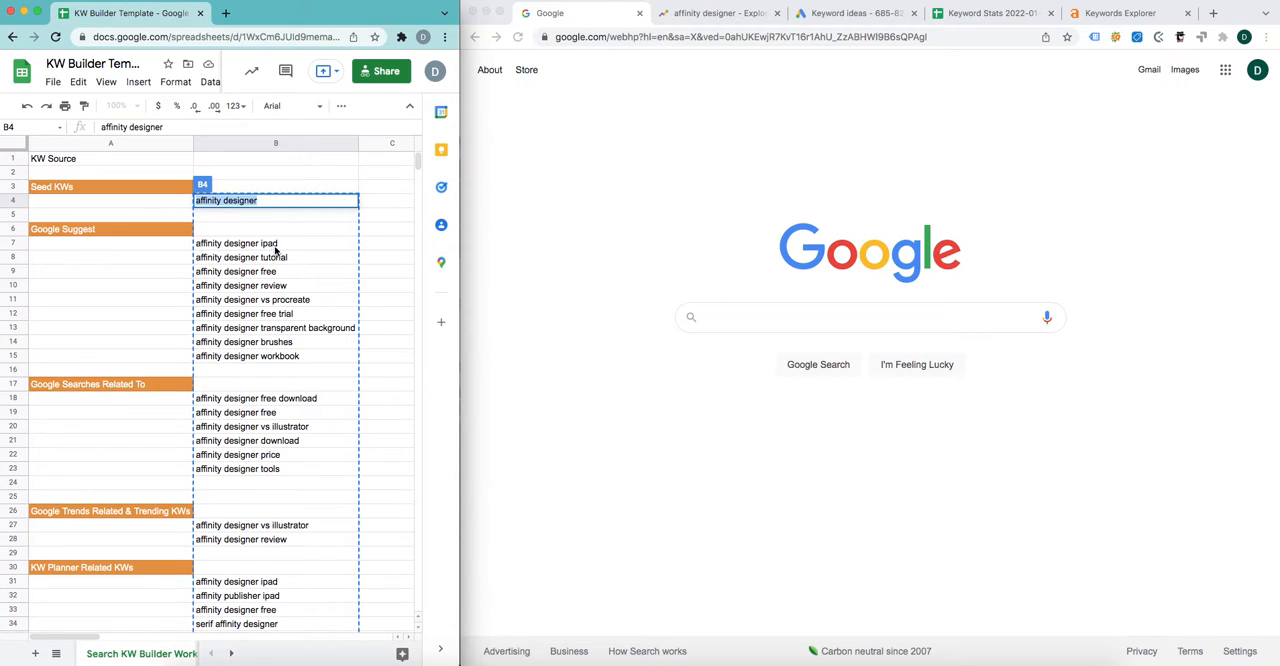
triple_click(271, 200)
key(super+c)
click(724, 318)
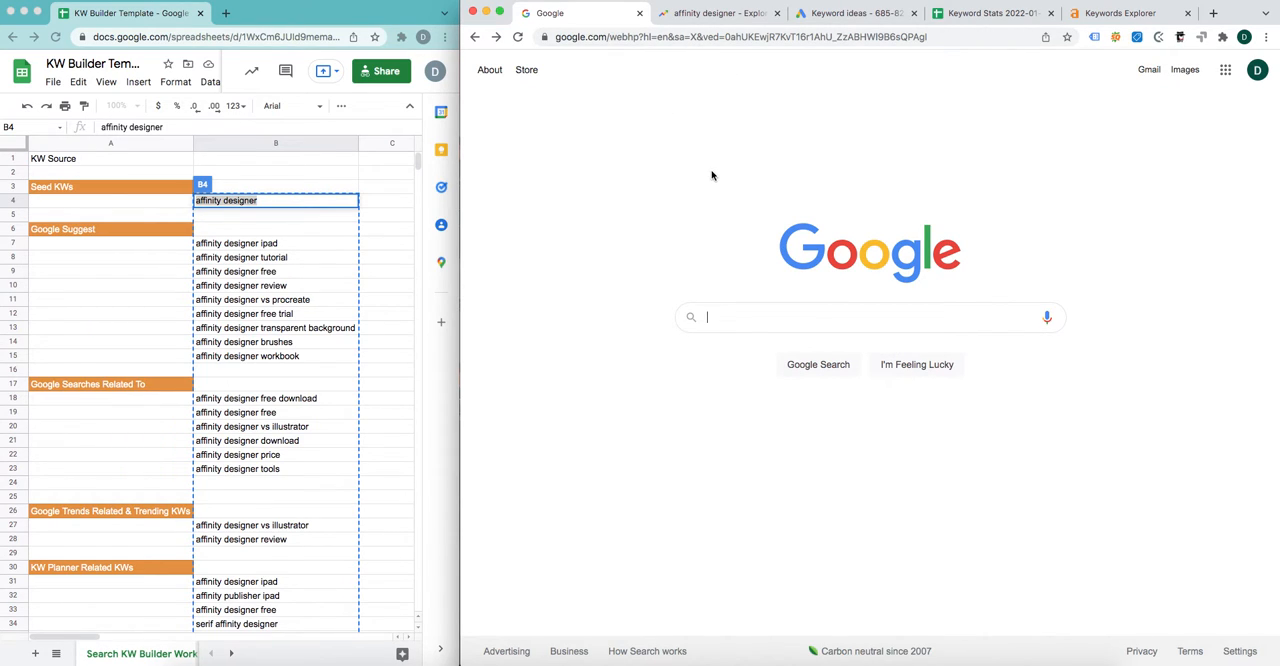
click(728, 318)
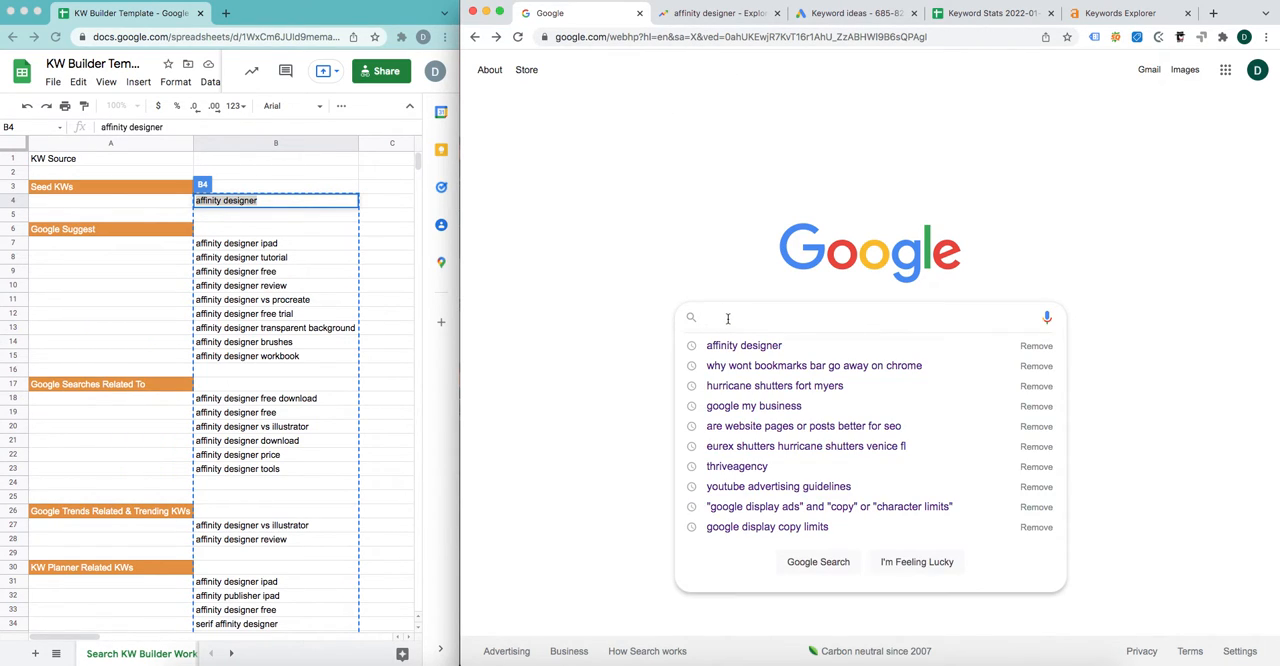
key(super+v)
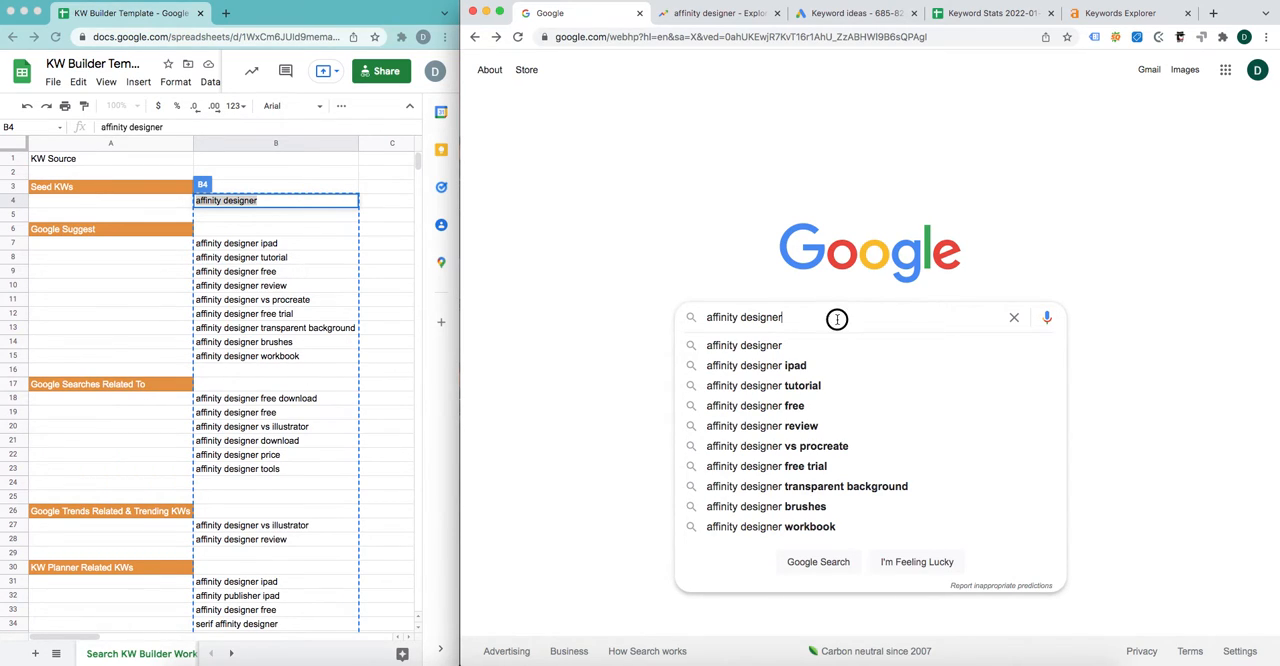
key(Return)
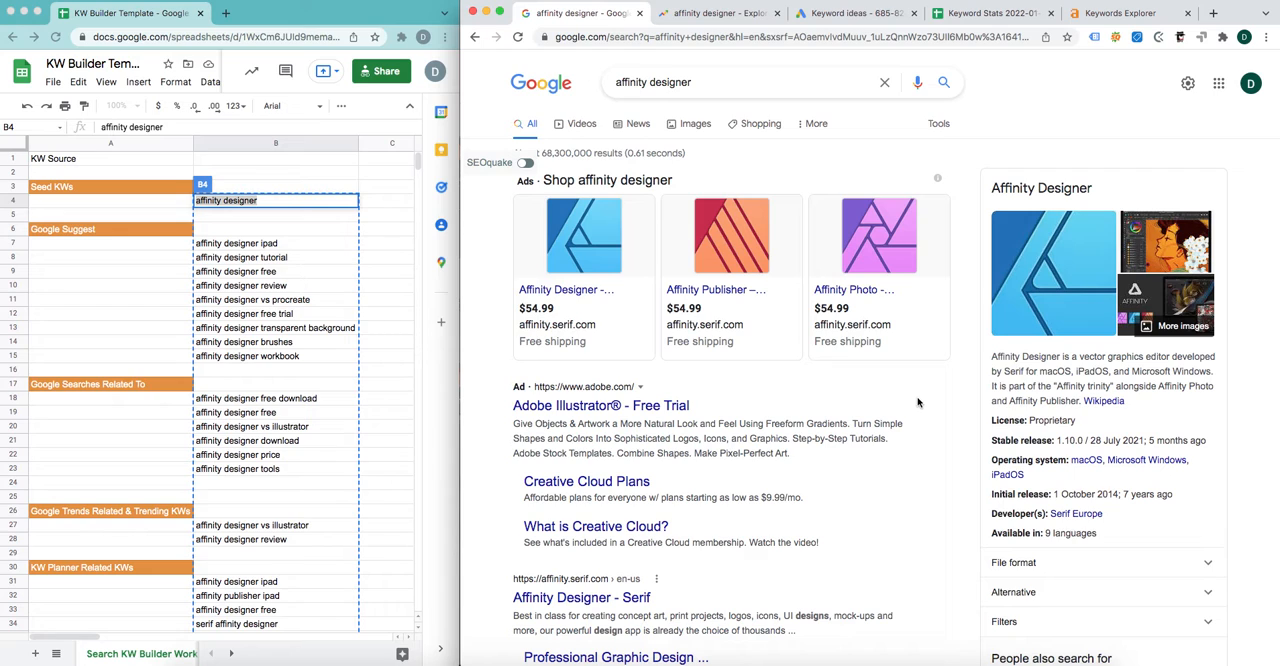
Step: Compare the related searches at the end of the Google results with the worksheet's "Google Searches Related To" keywords in B18:B23
scroll(918, 402, down, 10)
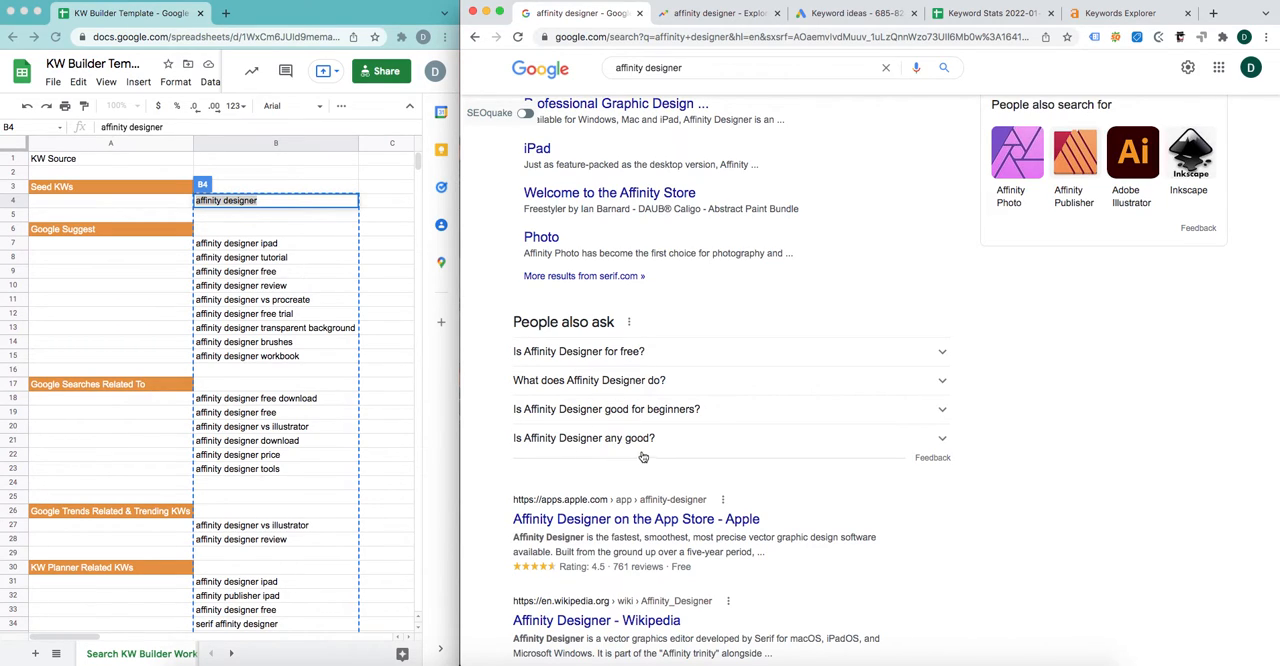
scroll(667, 452, down, 2)
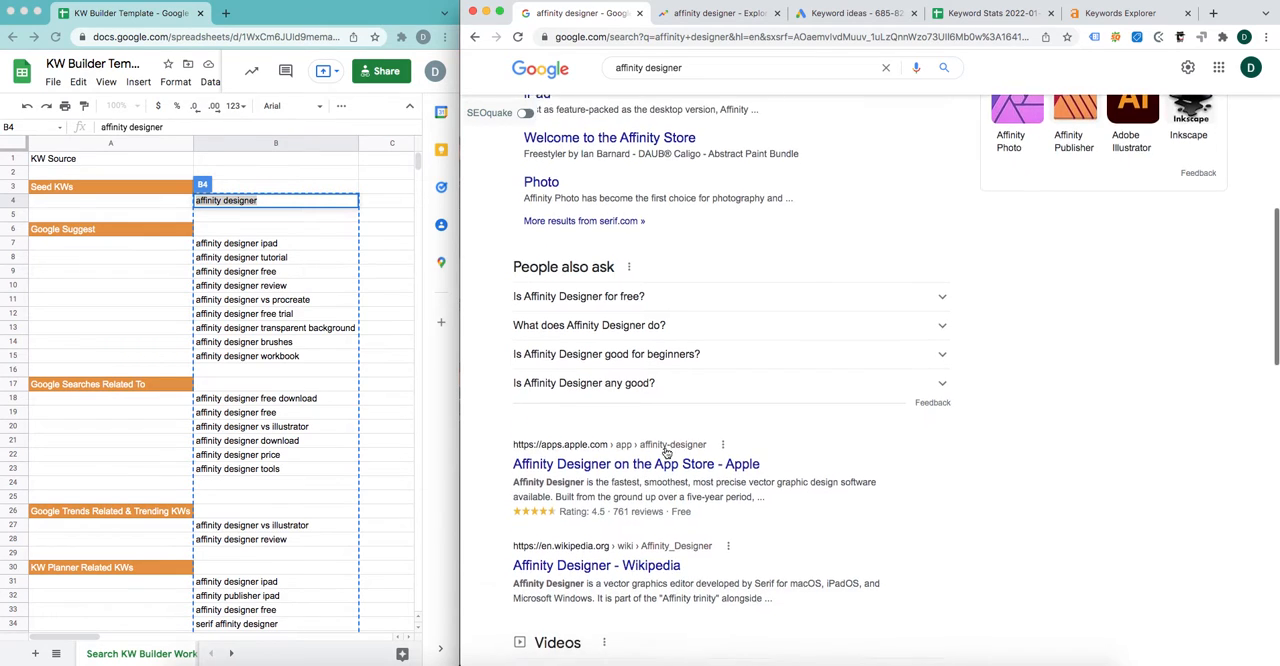
scroll(667, 452, down, 2)
click(74, 387)
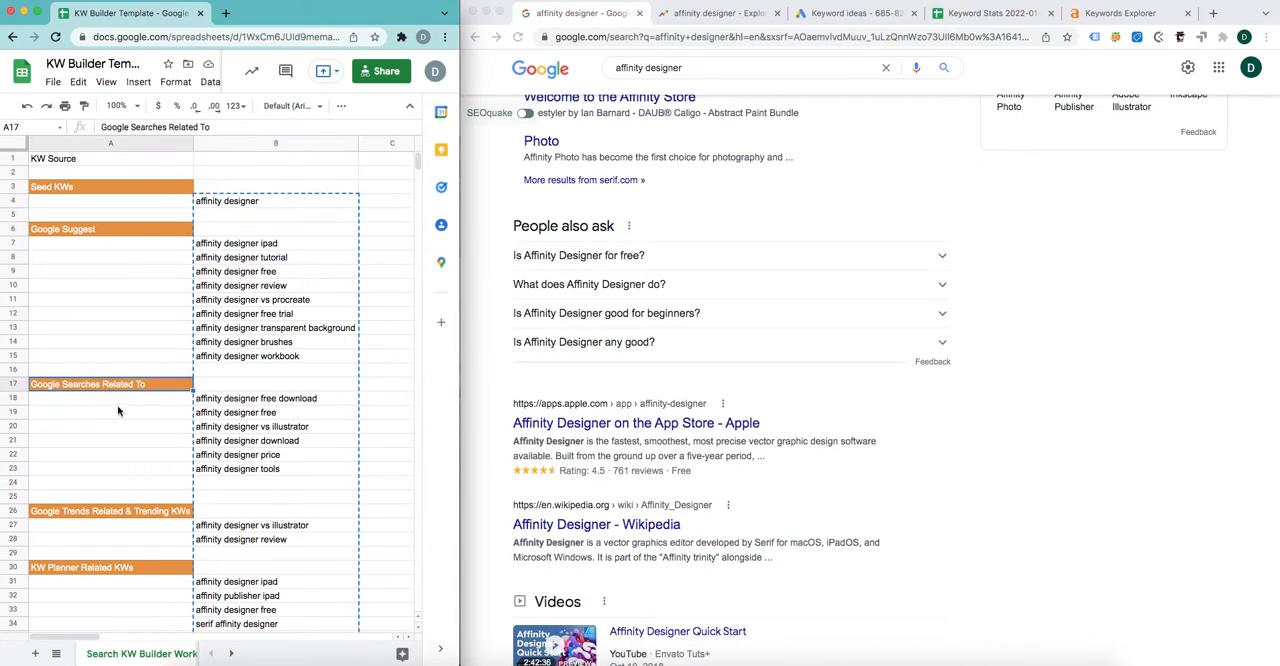
scroll(700, 449, down, 15)
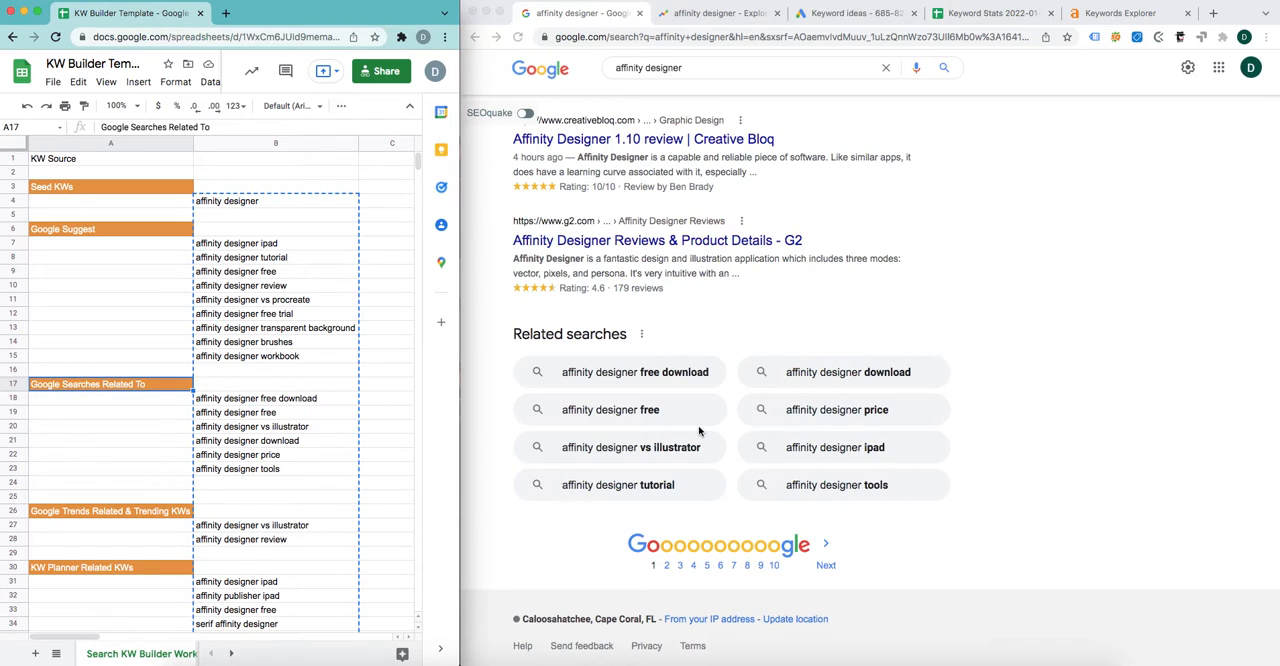
scroll(700, 430, up, 1)
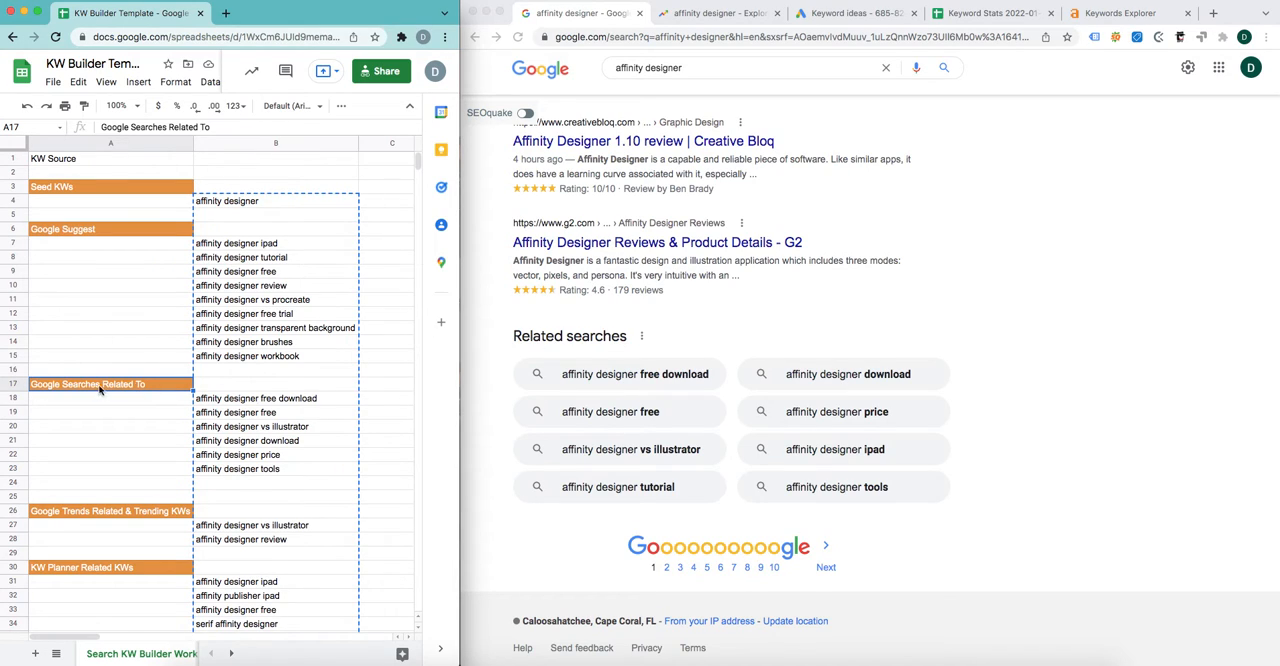
drag(255, 402, 262, 476)
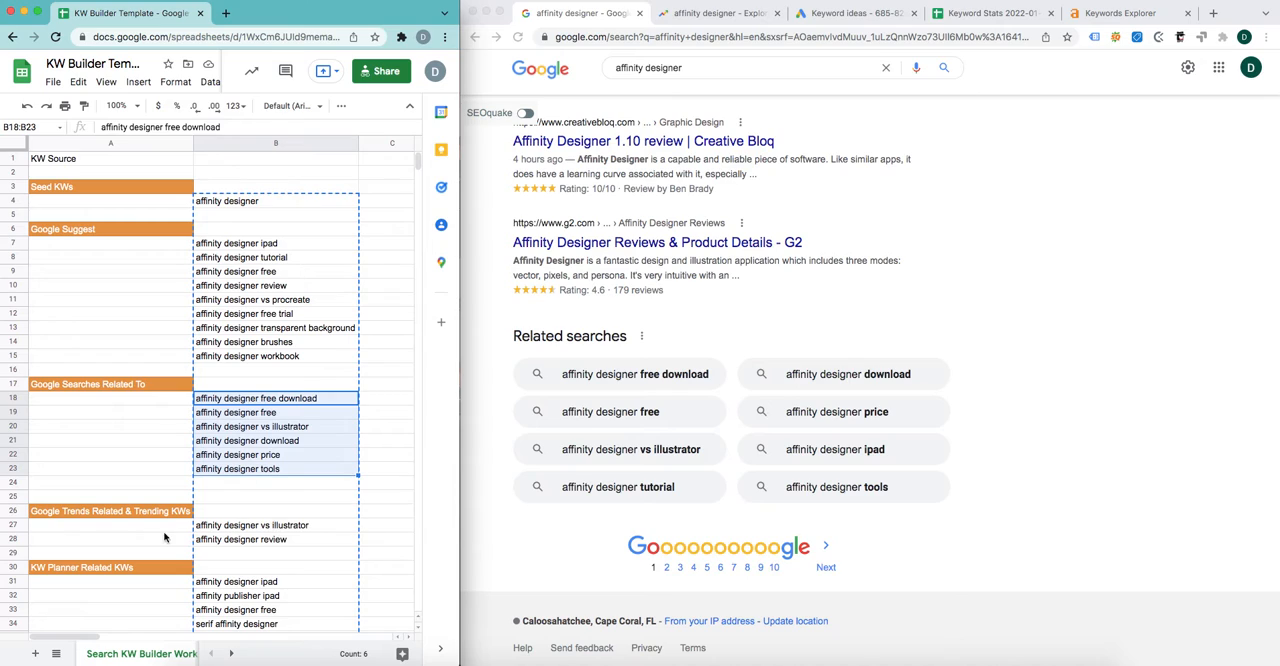
Step: Switch to Google Trends and explore the seed keyword "affinity designer" from cell B4 as a search term
double_click(222, 201)
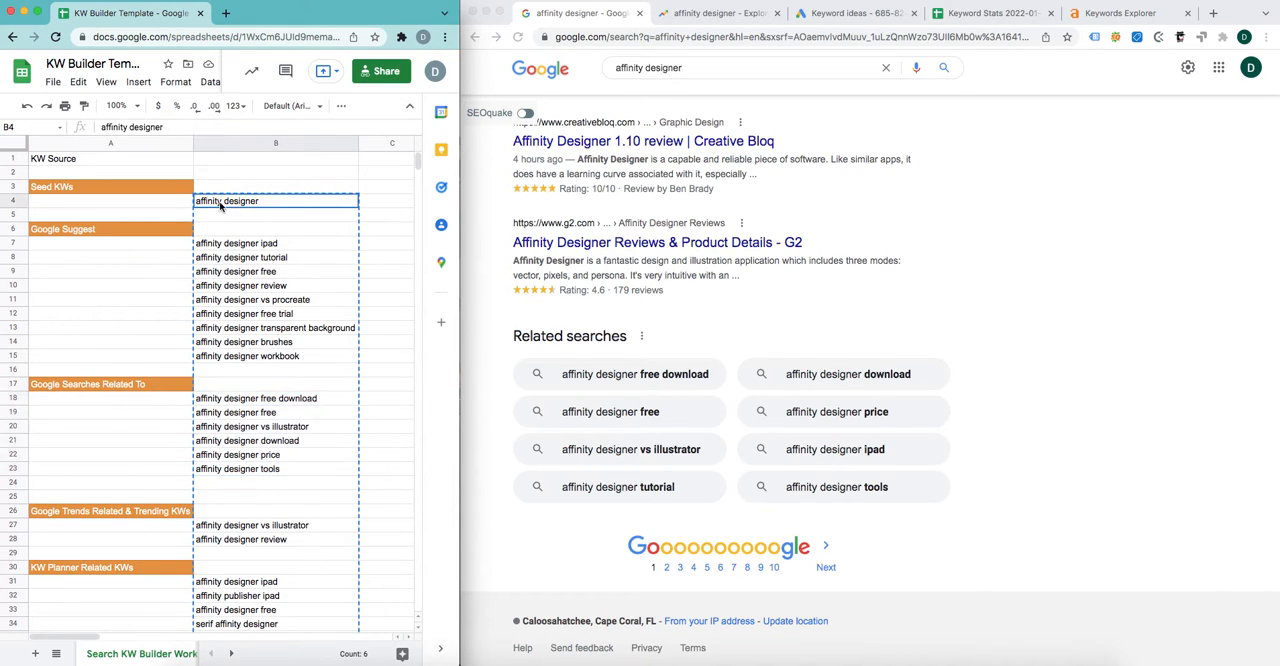
click(850, 13)
click(745, 13)
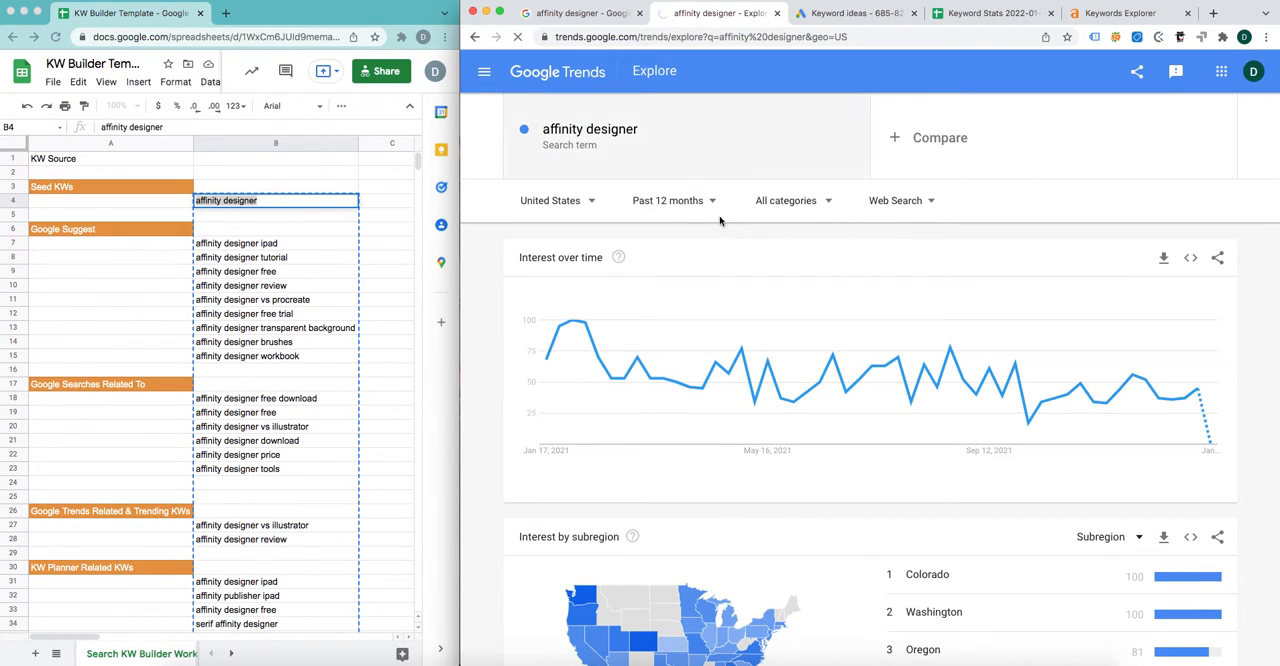
click(565, 78)
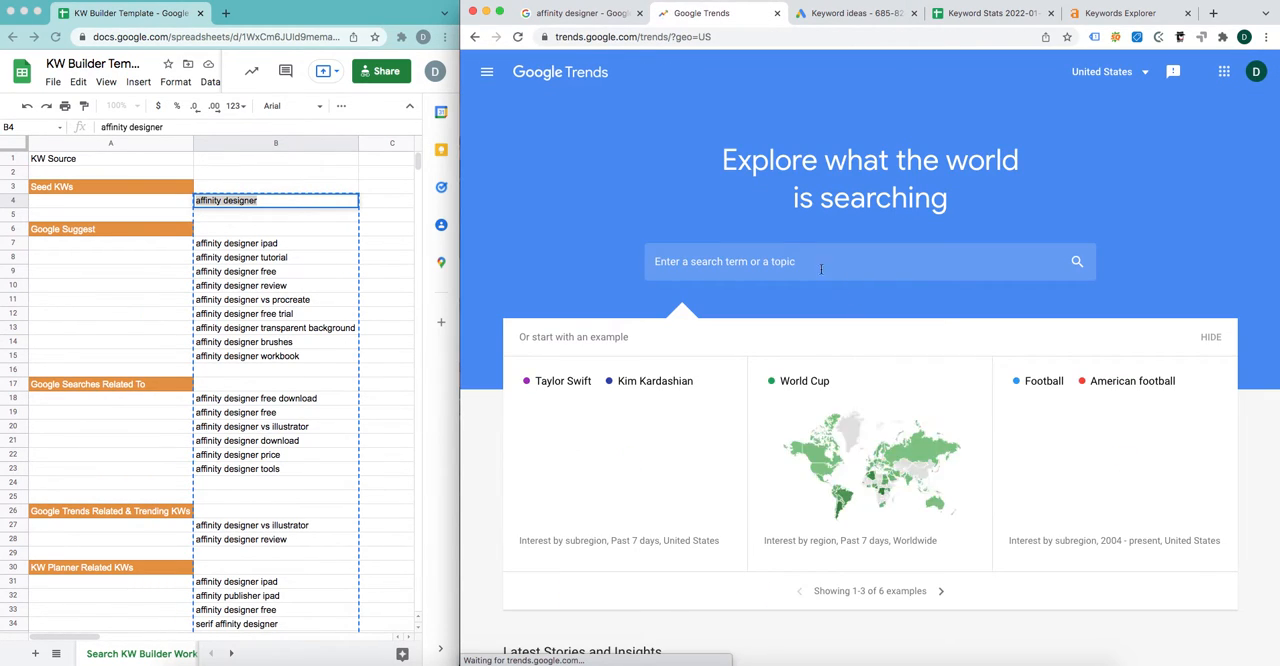
click(807, 261)
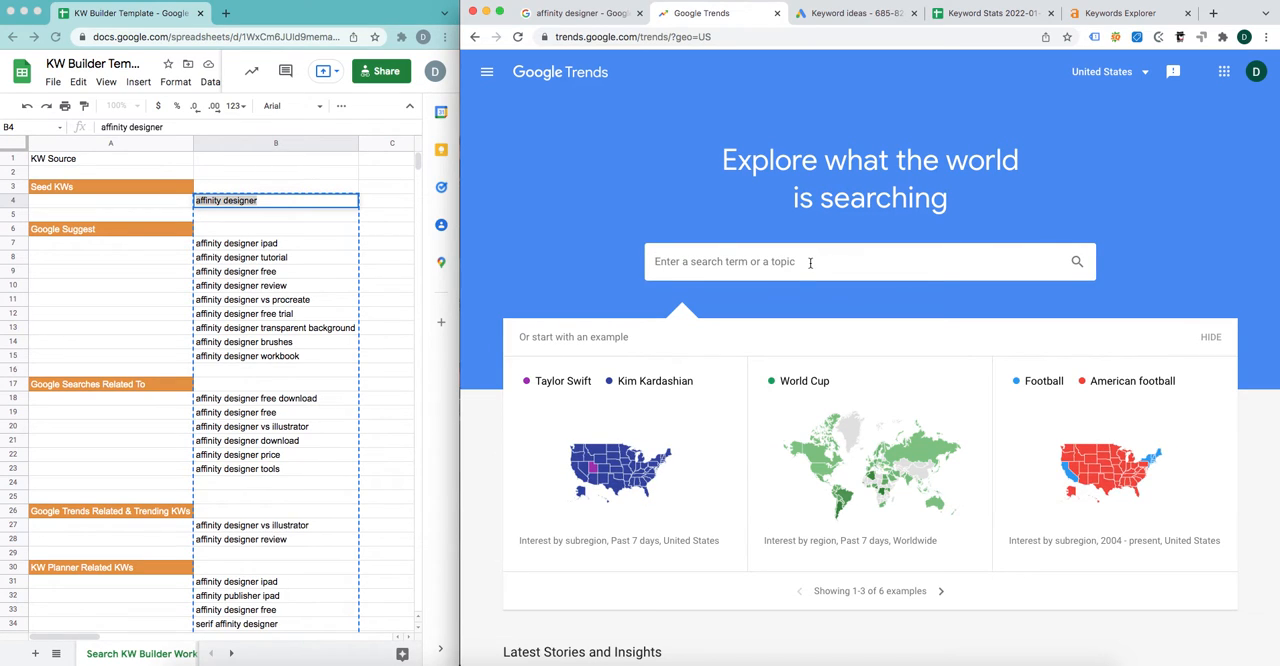
key(super+v)
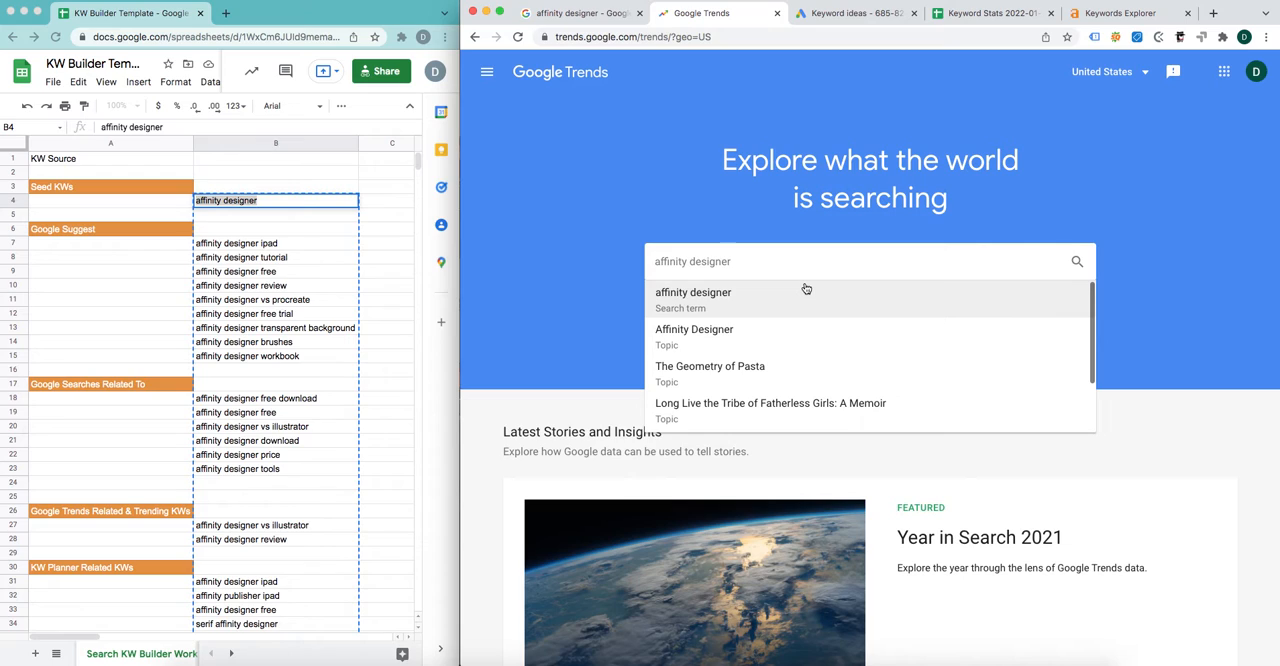
click(806, 292)
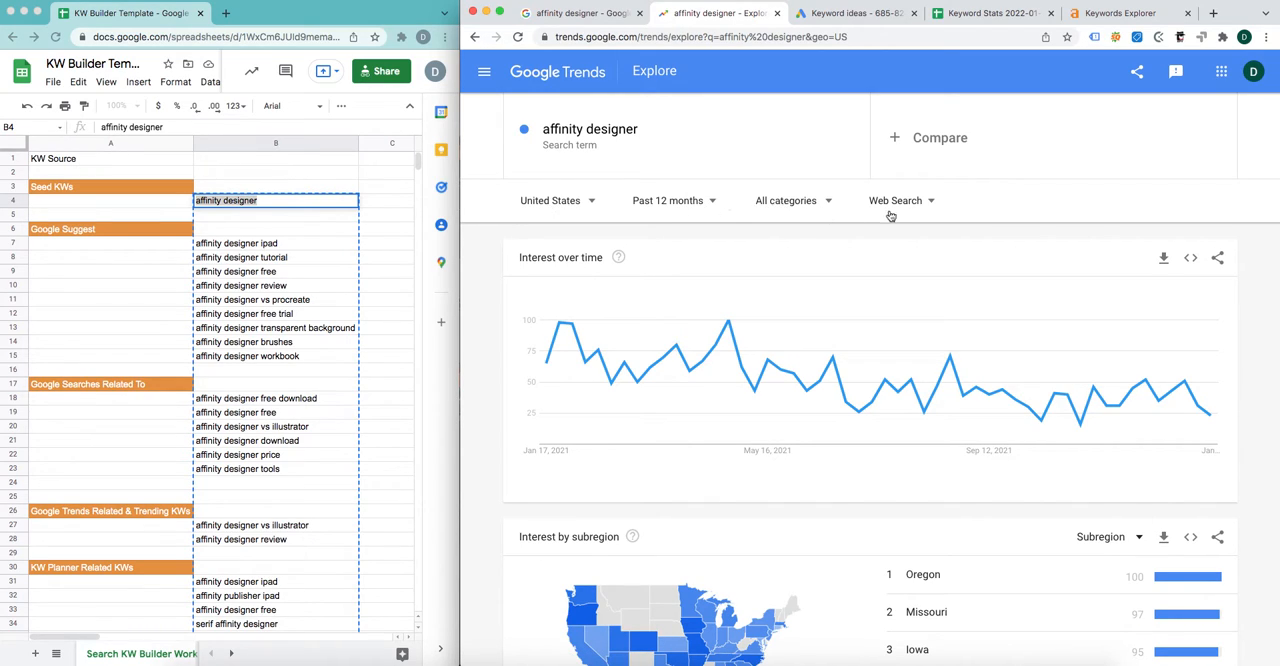
Step: Check the available search types, including YouTube Search, and examine the interest over time for "affinity designer"
click(933, 204)
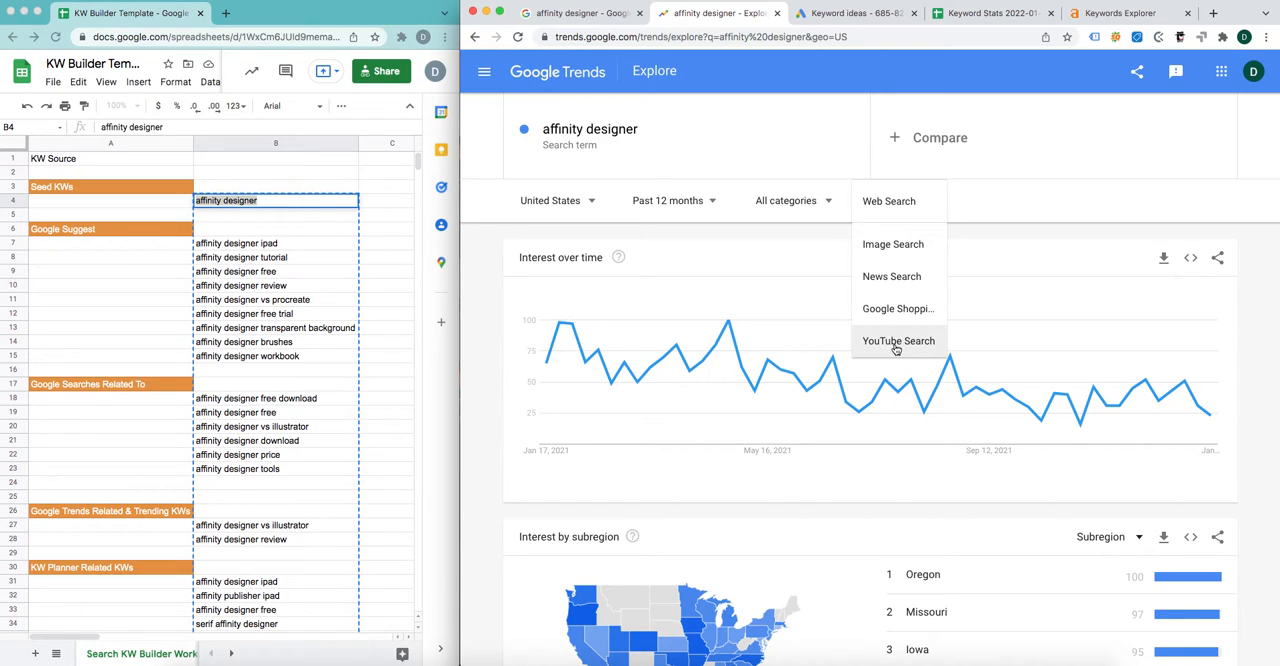
click(964, 209)
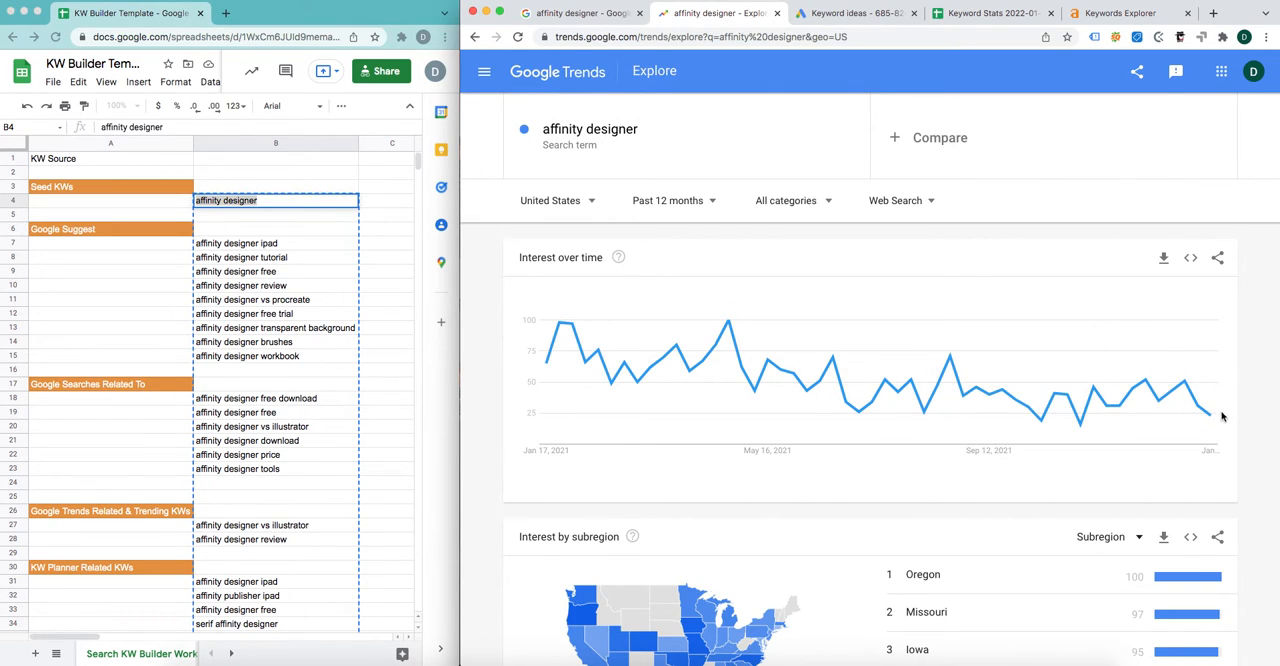
mouse_move(1217, 418)
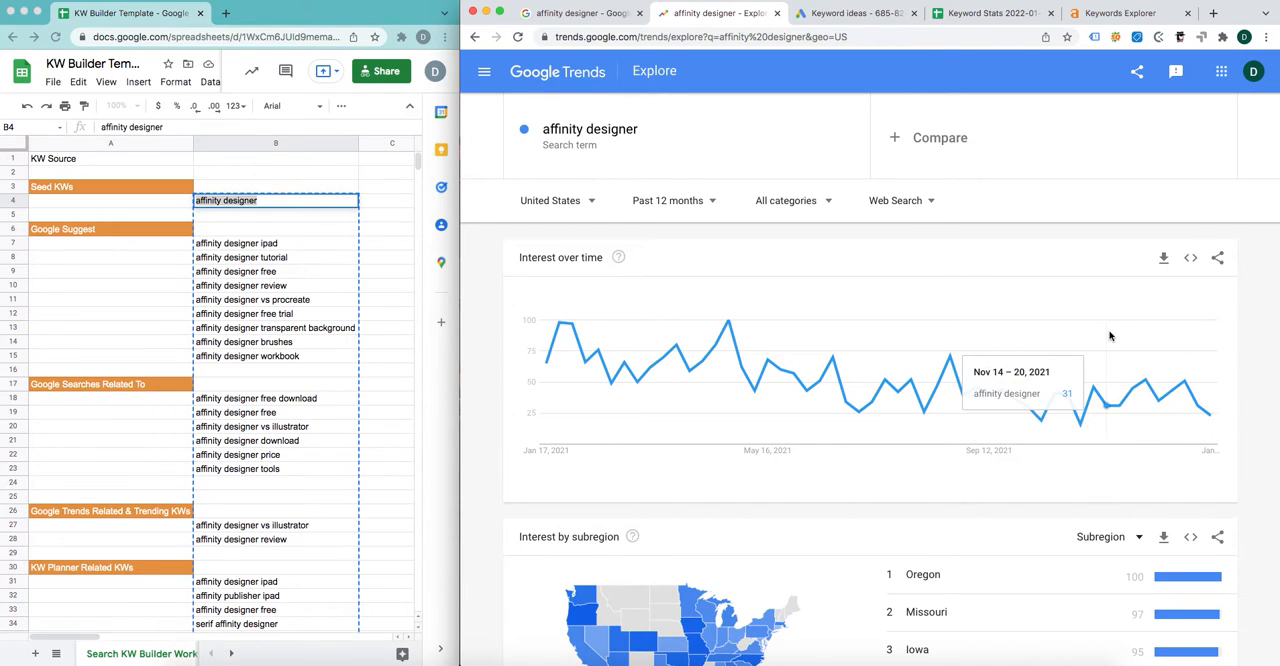
Step: Inspect the Rising and Top options for related queries and locate the worksheet's "Google Trends Related & Trending KWs" section
scroll(1108, 336, down, 5)
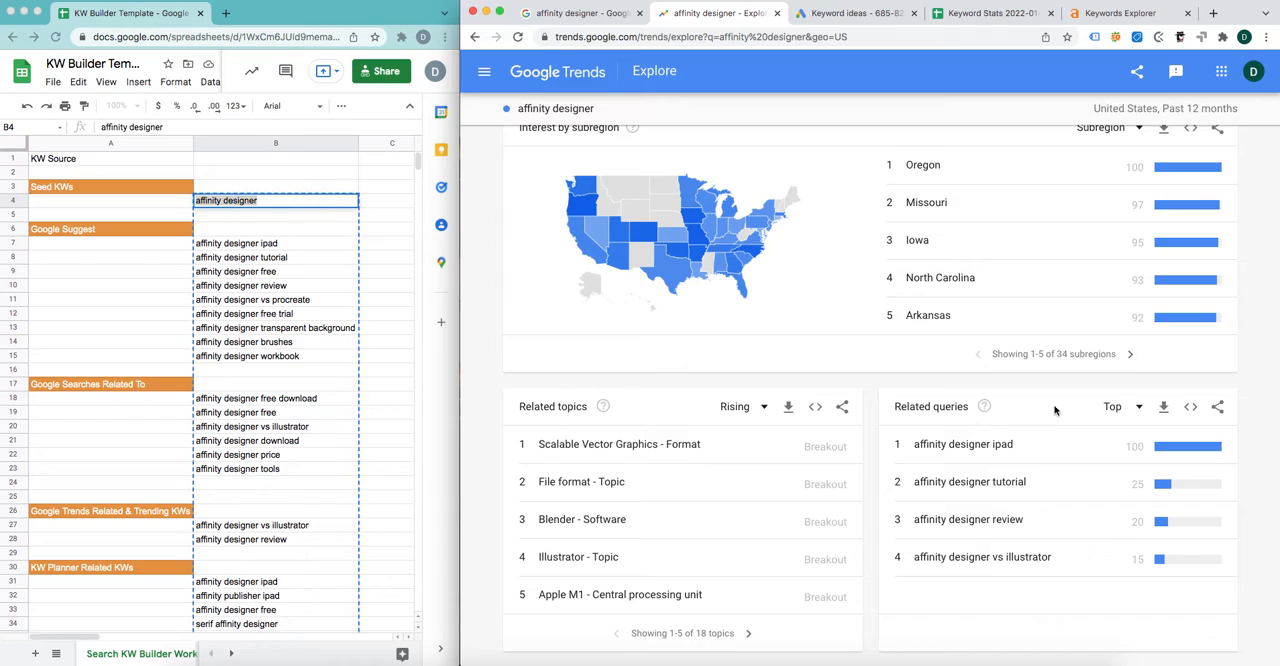
click(1140, 408)
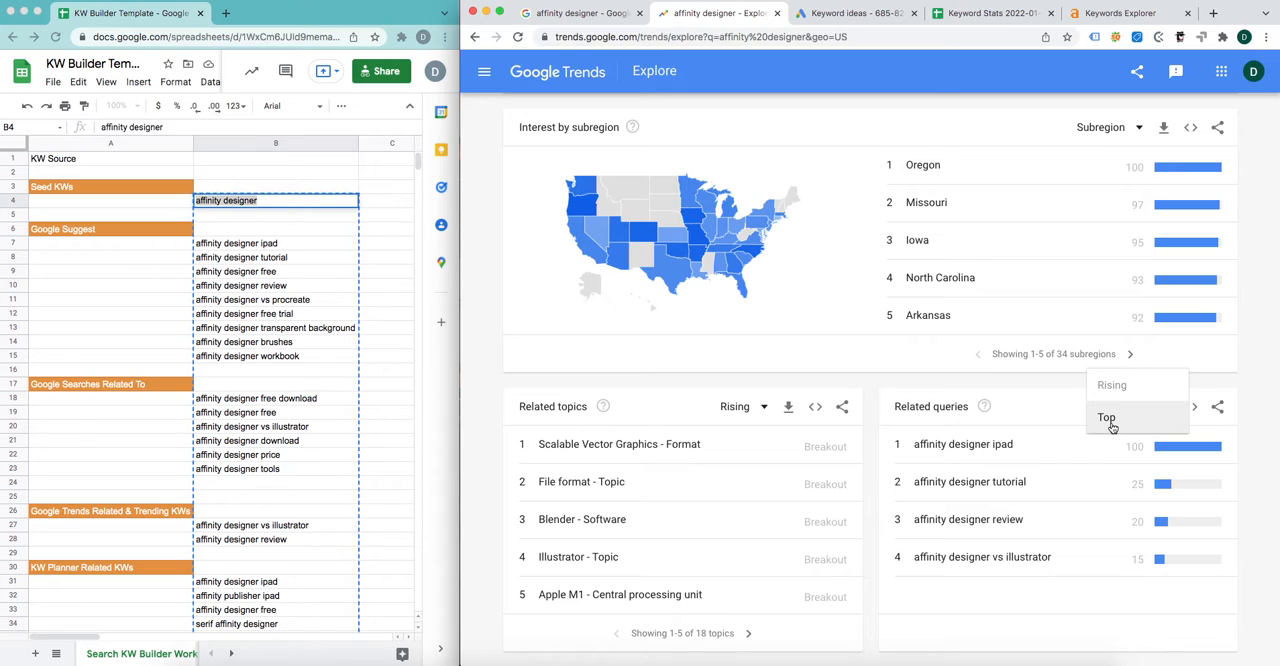
click(1118, 388)
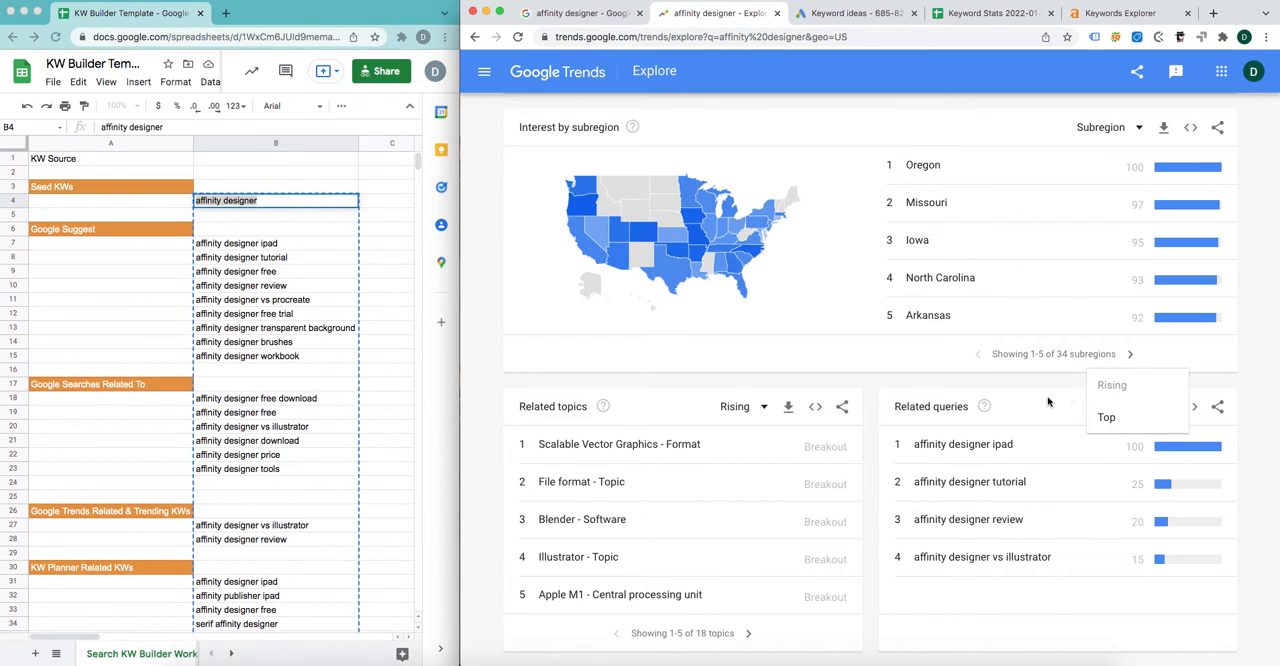
click(1132, 415)
click(1135, 408)
click(1118, 388)
click(1049, 405)
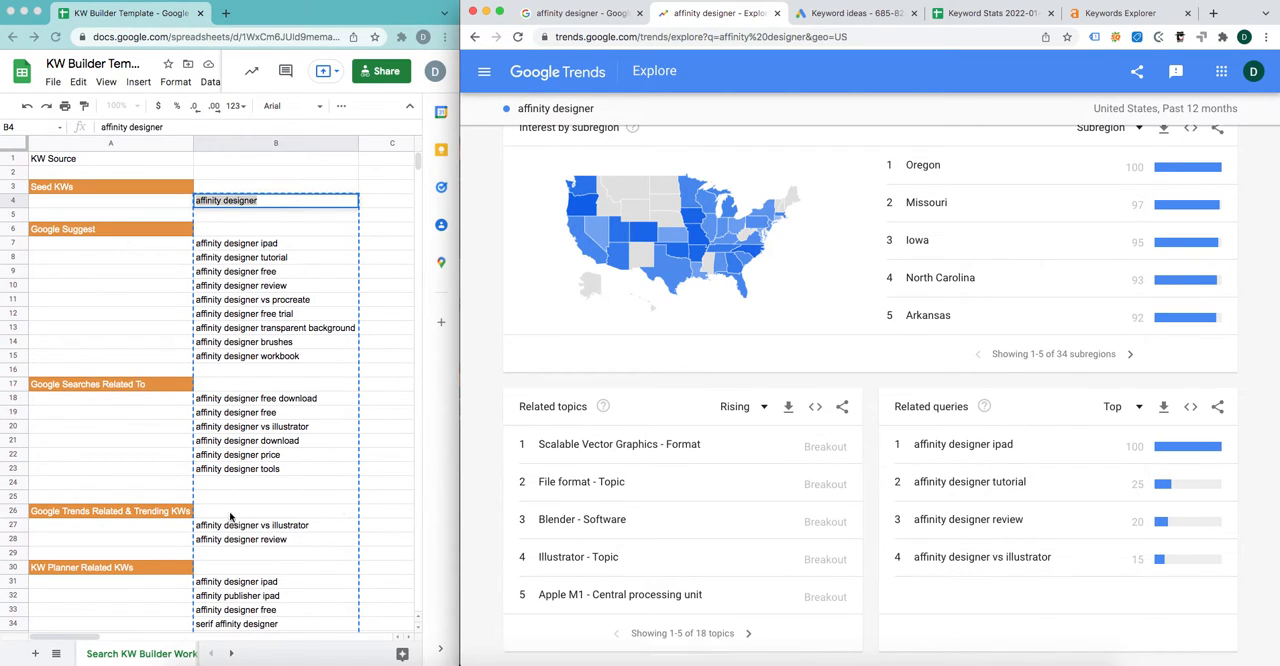
click(83, 517)
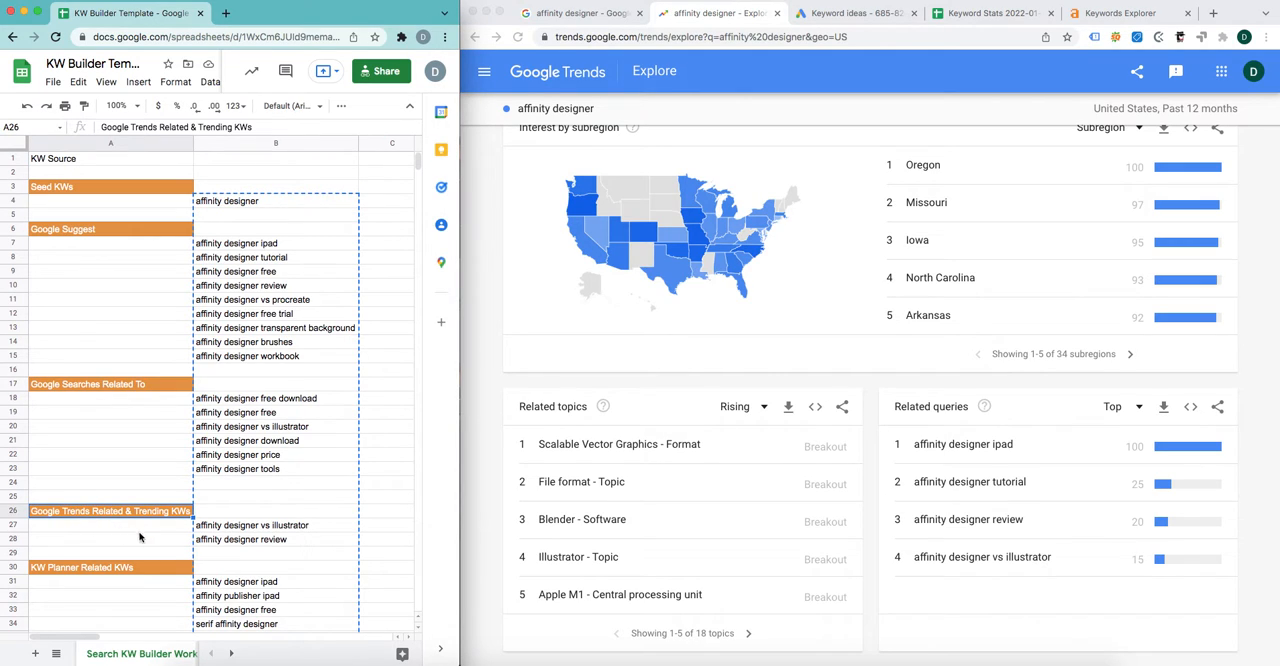
Step: Select the seed keyword in cell B4 and review the keyword ideas for "affinity designer" in Google Ads Keyword Planner
scroll(306, 541, down, 1)
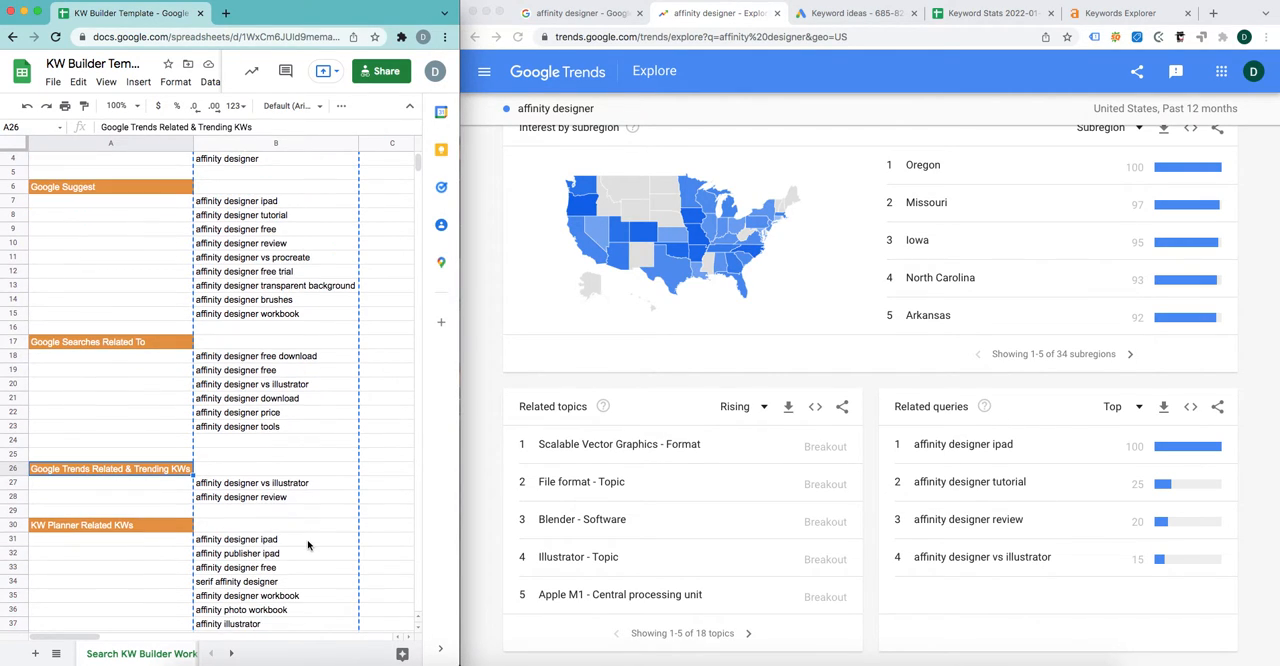
scroll(308, 538, up, 1)
click(277, 200)
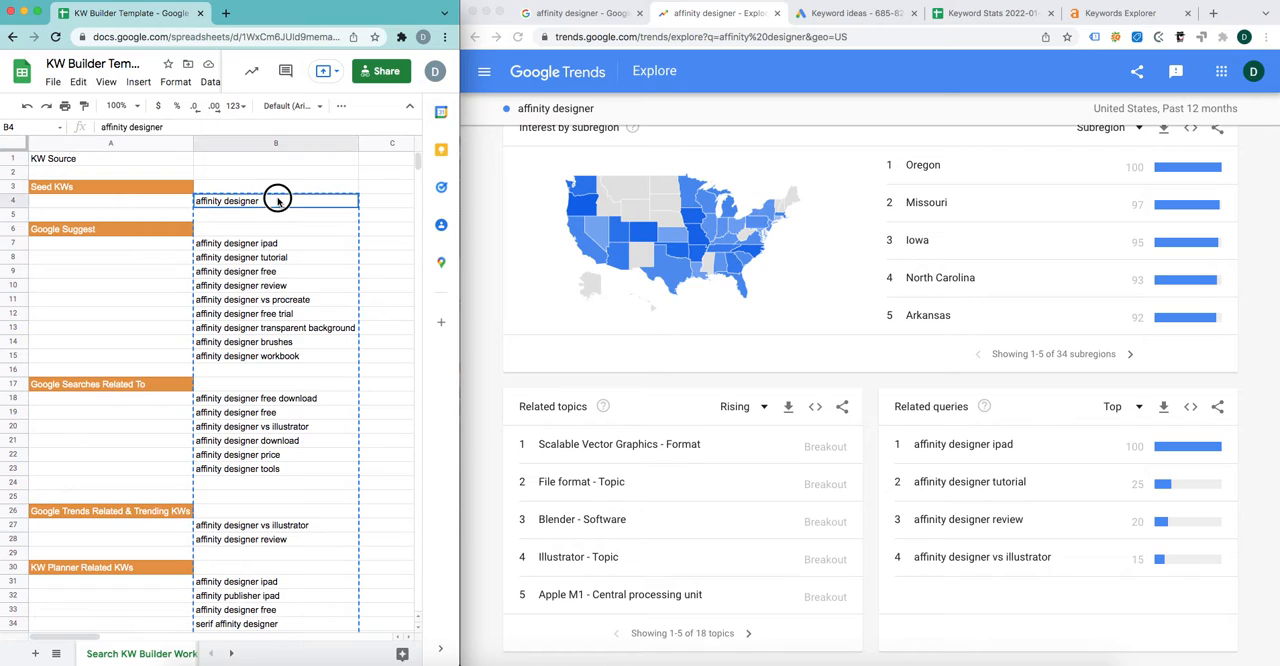
double_click(277, 200)
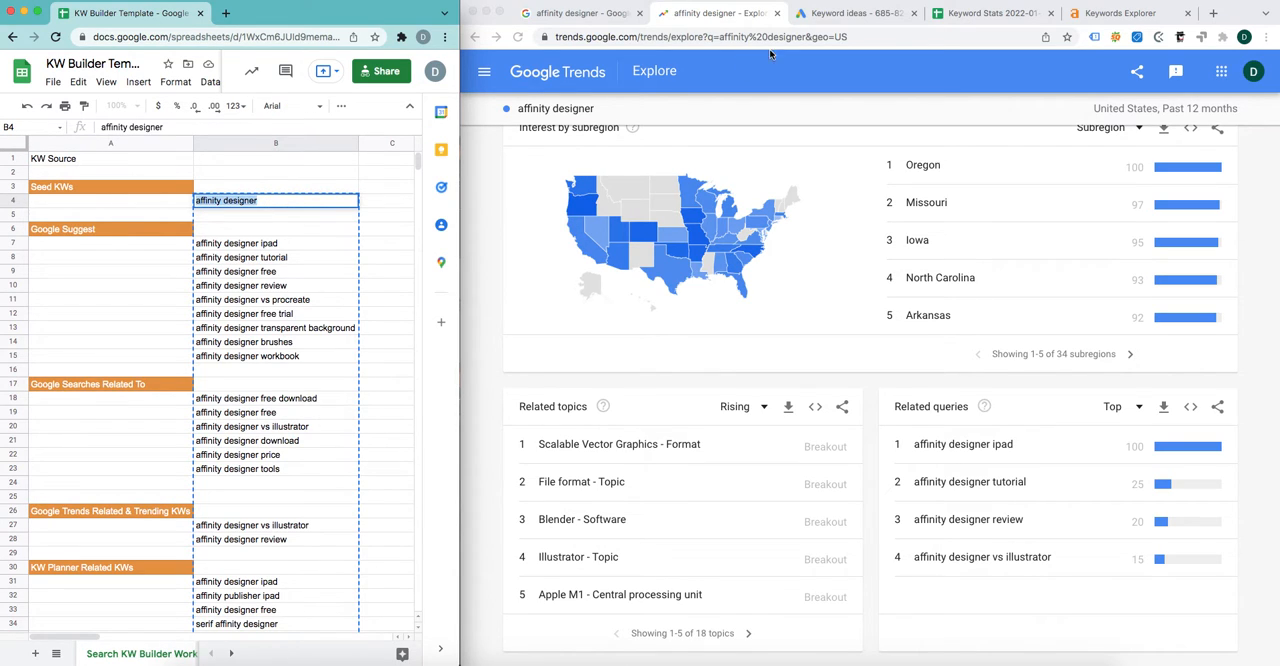
click(850, 13)
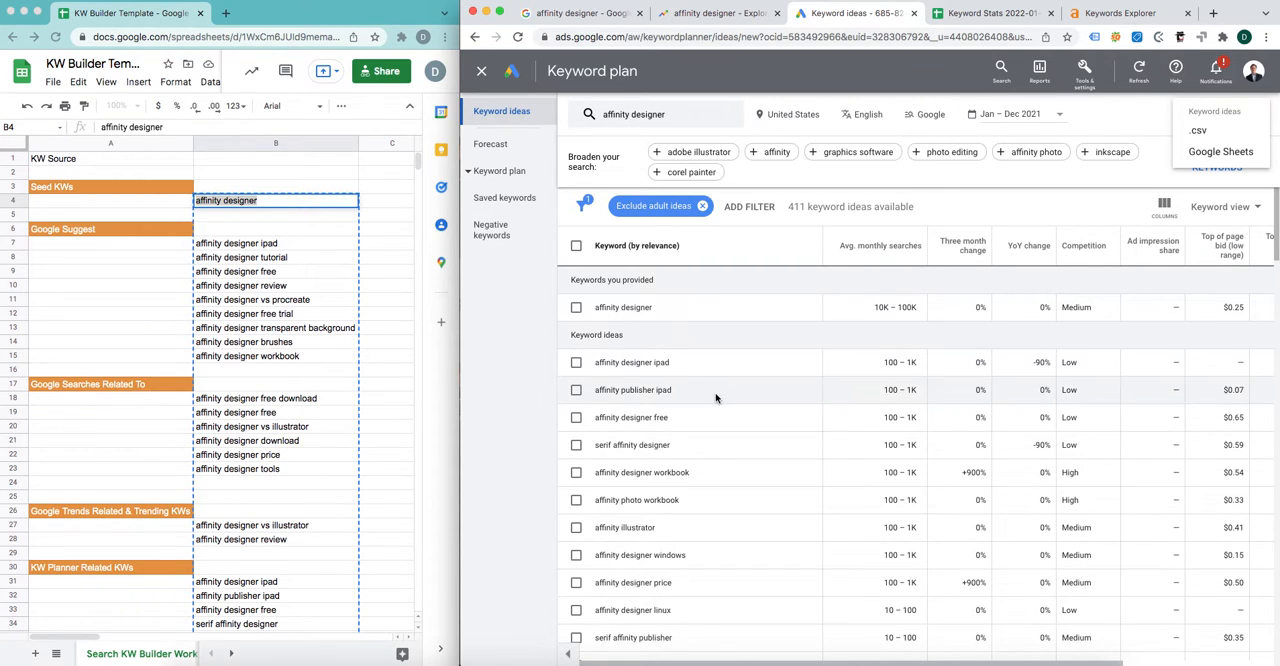
scroll(716, 392, down, 3)
scroll(716, 398, up, 3)
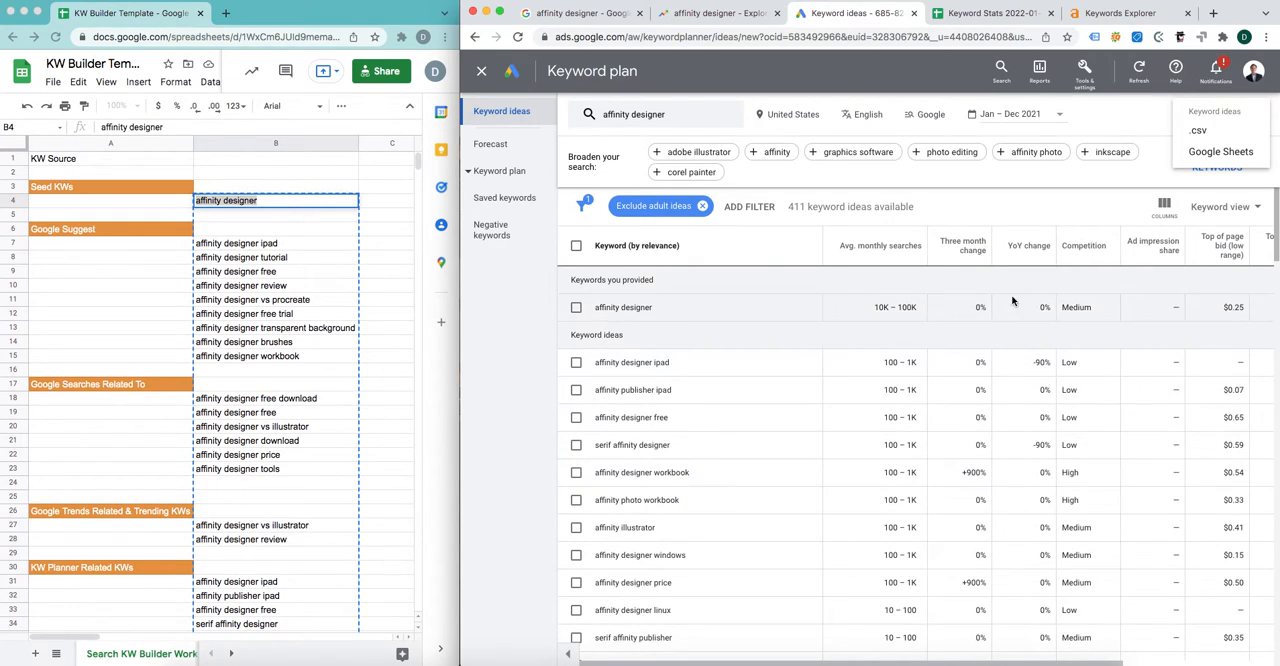
Step: Examine the Brand category in Keyword Planner's Refine keywords options, including its Company and Other Brands groups, and close the refinements
click(1123, 178)
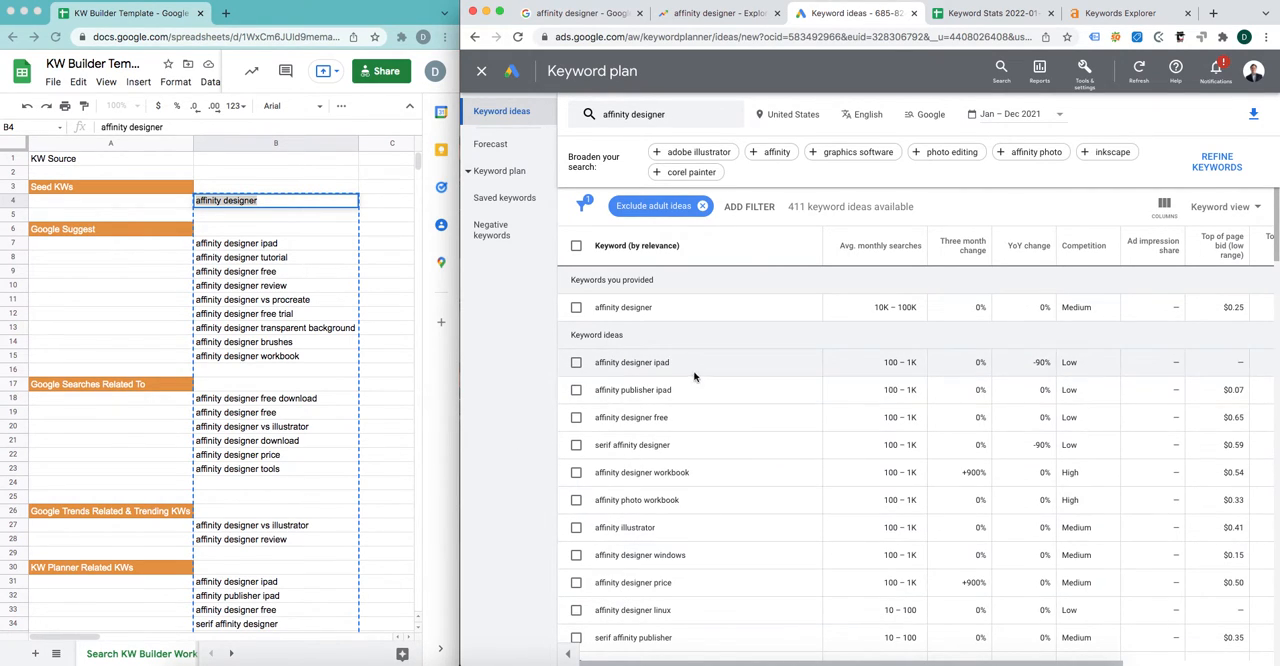
click(1186, 174)
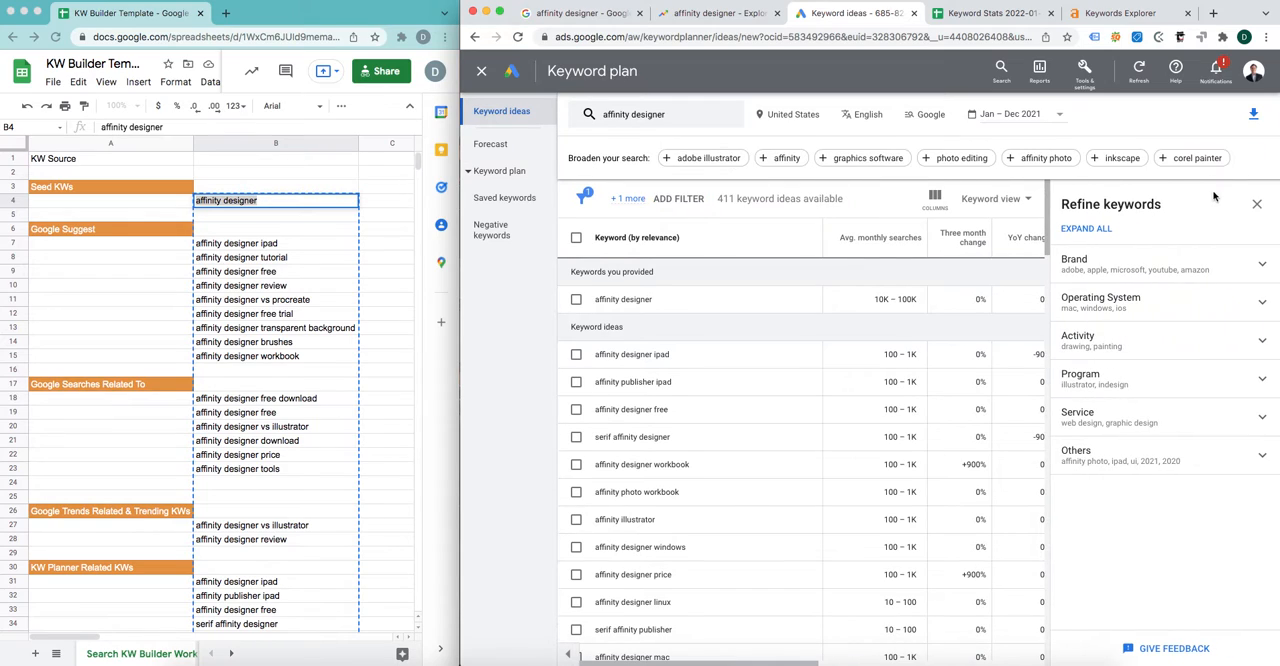
click(1263, 268)
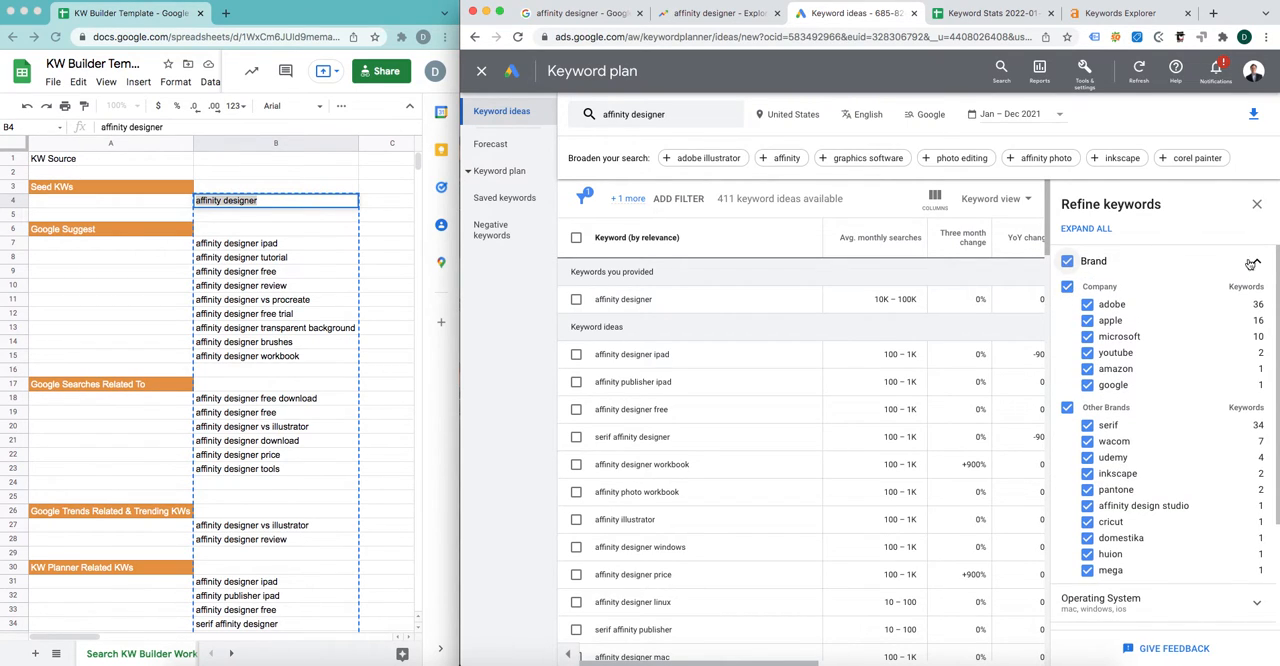
click(1254, 262)
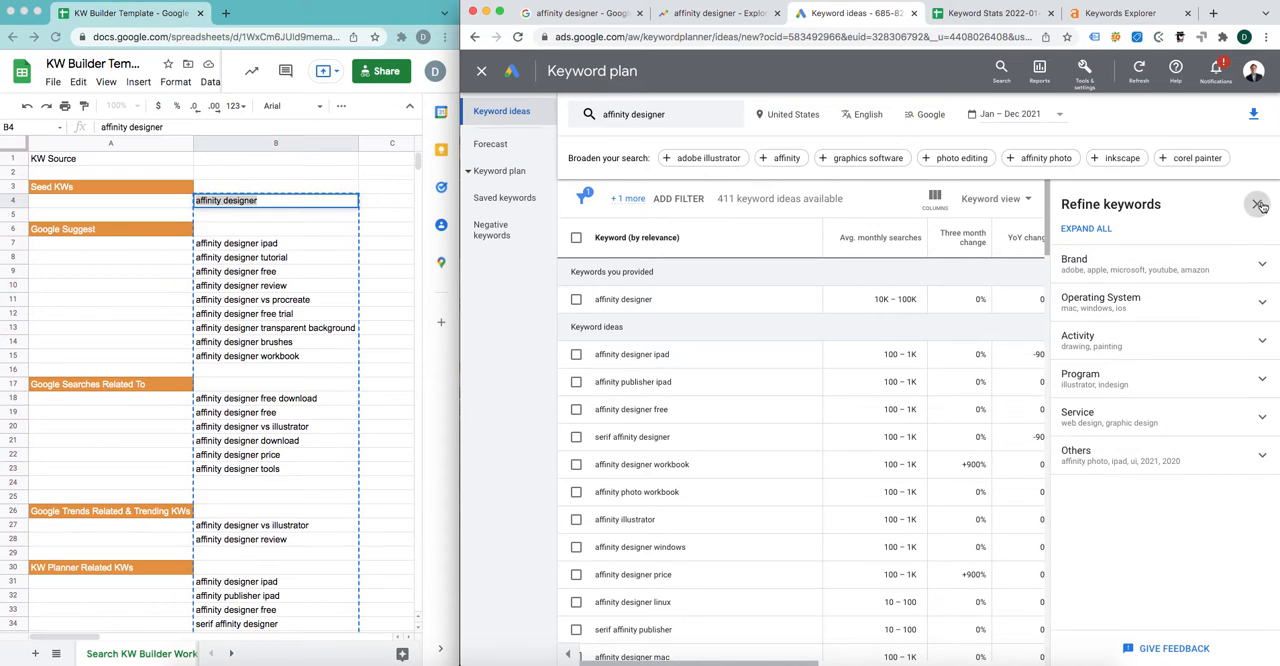
click(1259, 204)
Step: Look through the keyword ideas for "affinity designer" and check the available download formats, including Google Sheets
scroll(1006, 471, down, 10)
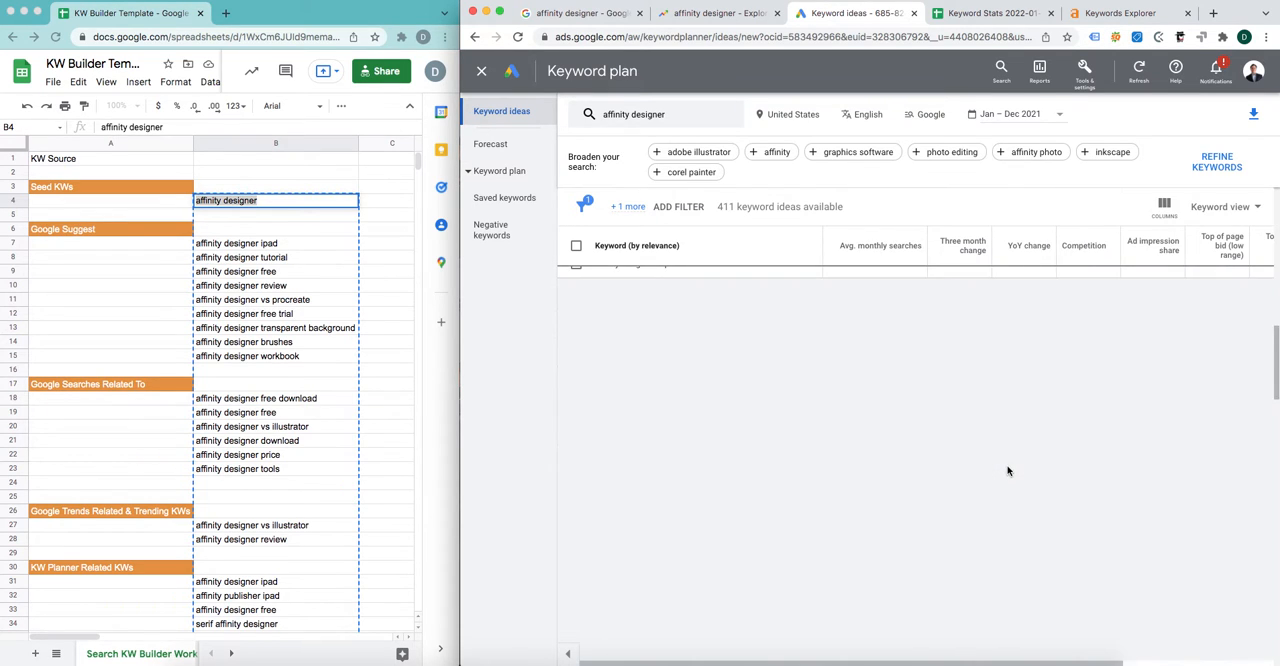
scroll(1008, 468, down, 12)
scroll(800, 380, up, 15)
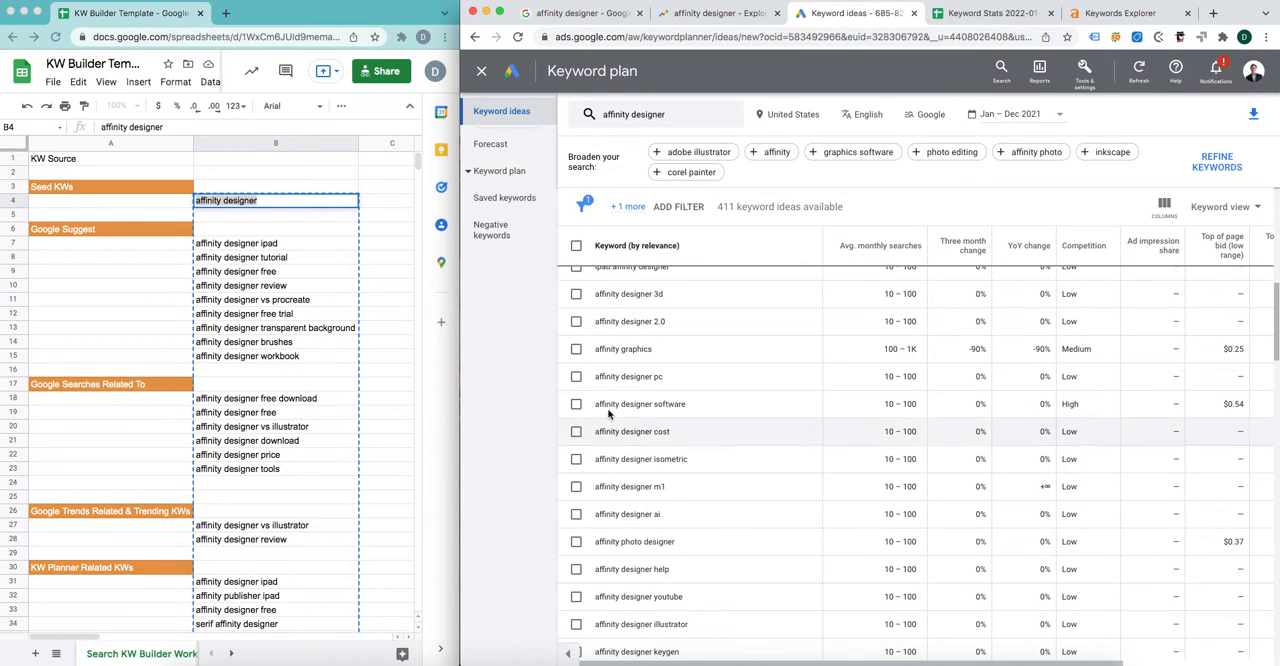
scroll(709, 546, up, 3)
scroll(712, 547, up, 4)
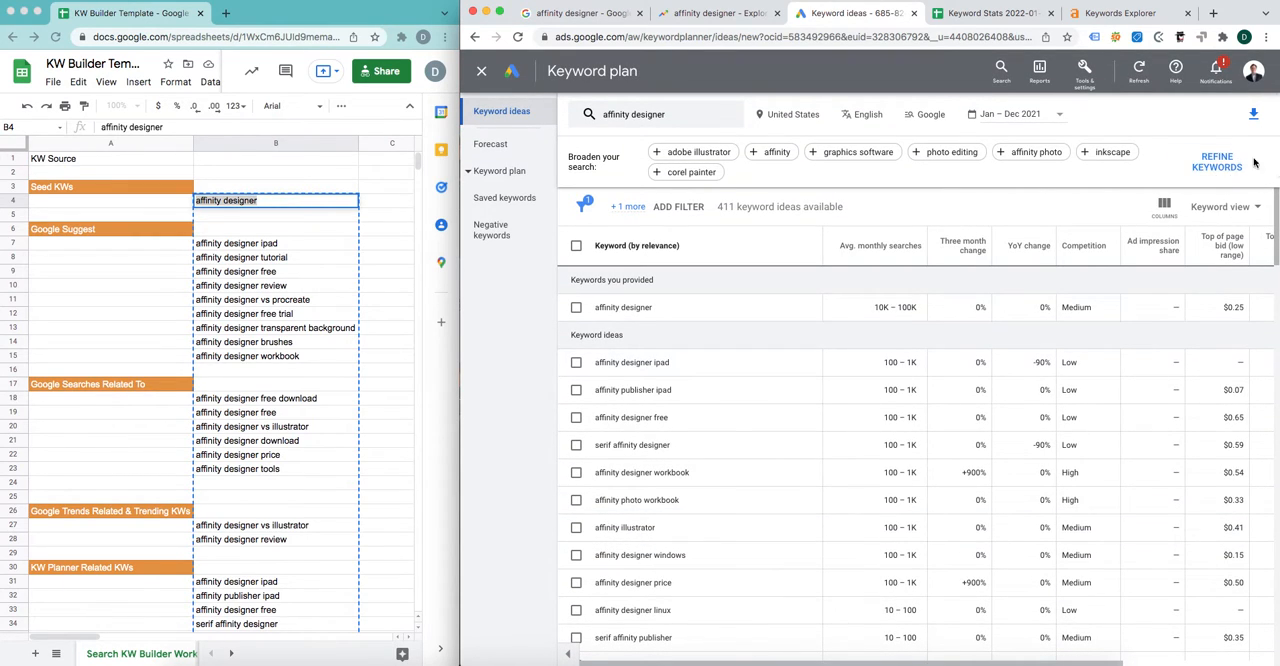
click(1253, 115)
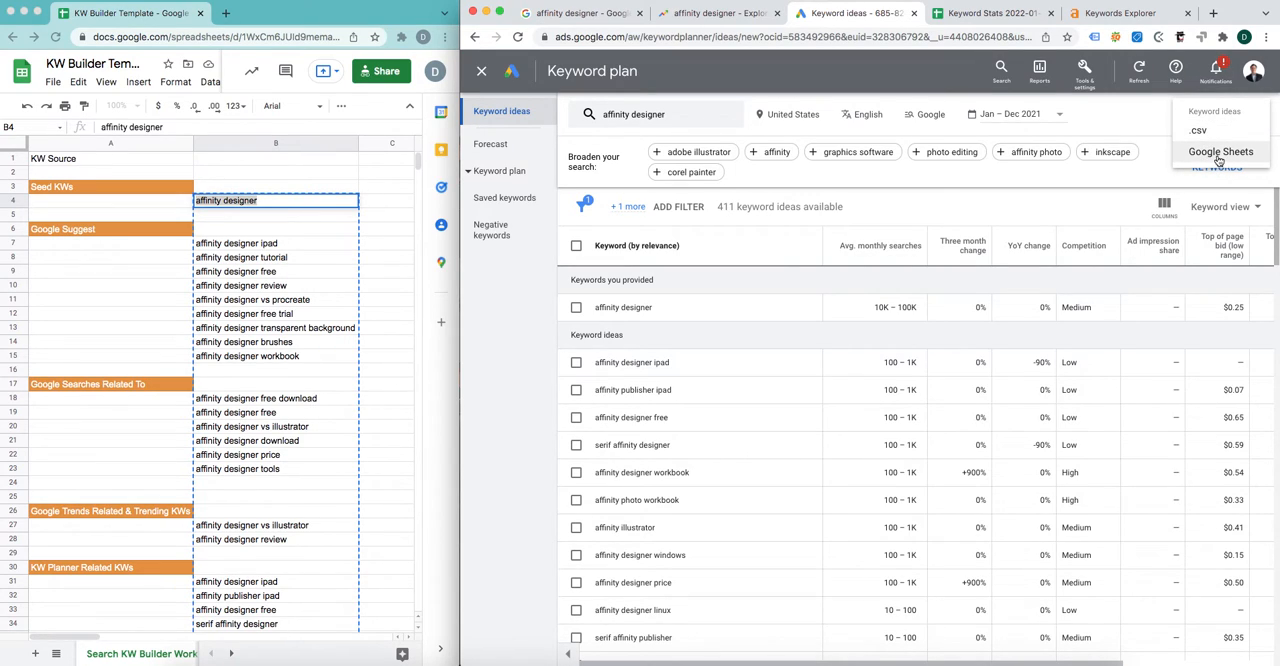
Step: Switch to the exported Keyword Stats spreadsheet and inspect its headings, selecting the "Avg. monthly searches" cell C3
click(1010, 14)
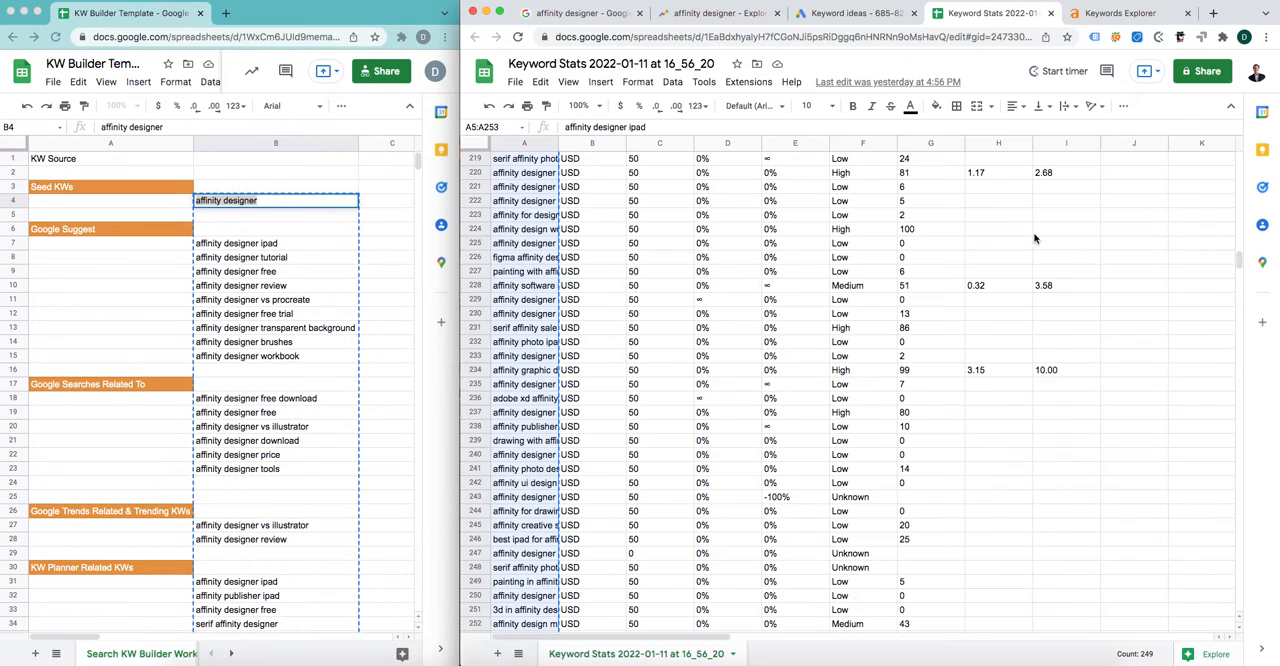
scroll(851, 300, up, 20)
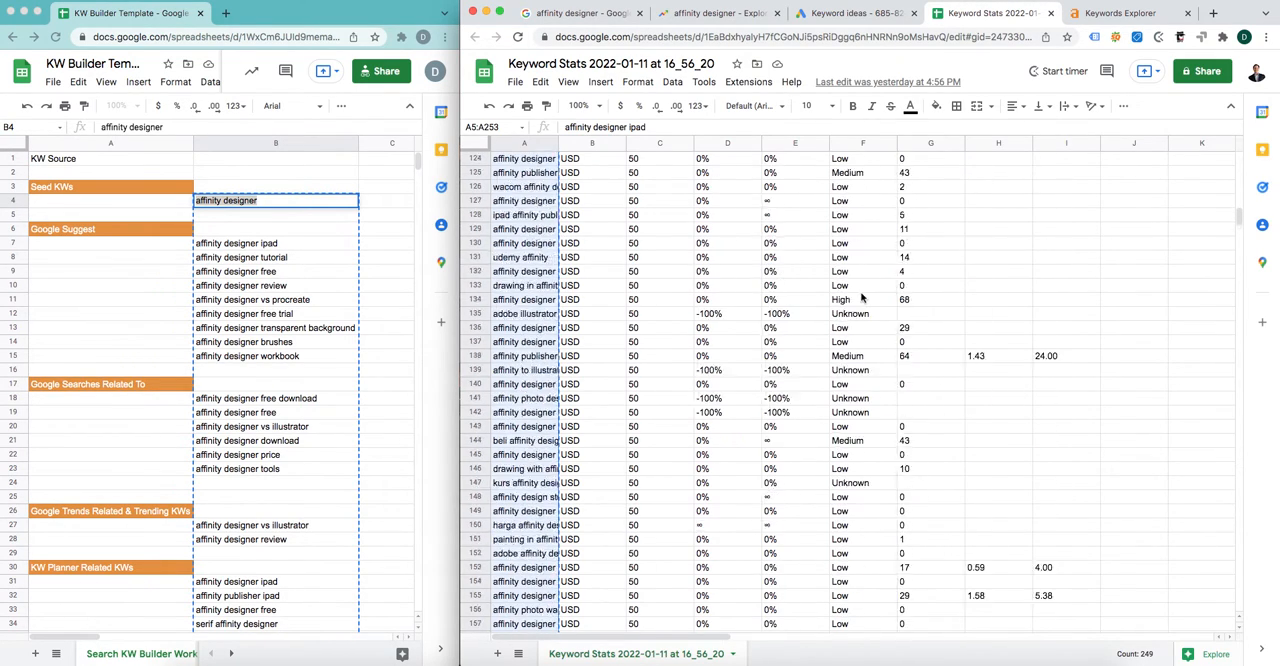
scroll(851, 295, up, 6)
scroll(843, 290, up, 10)
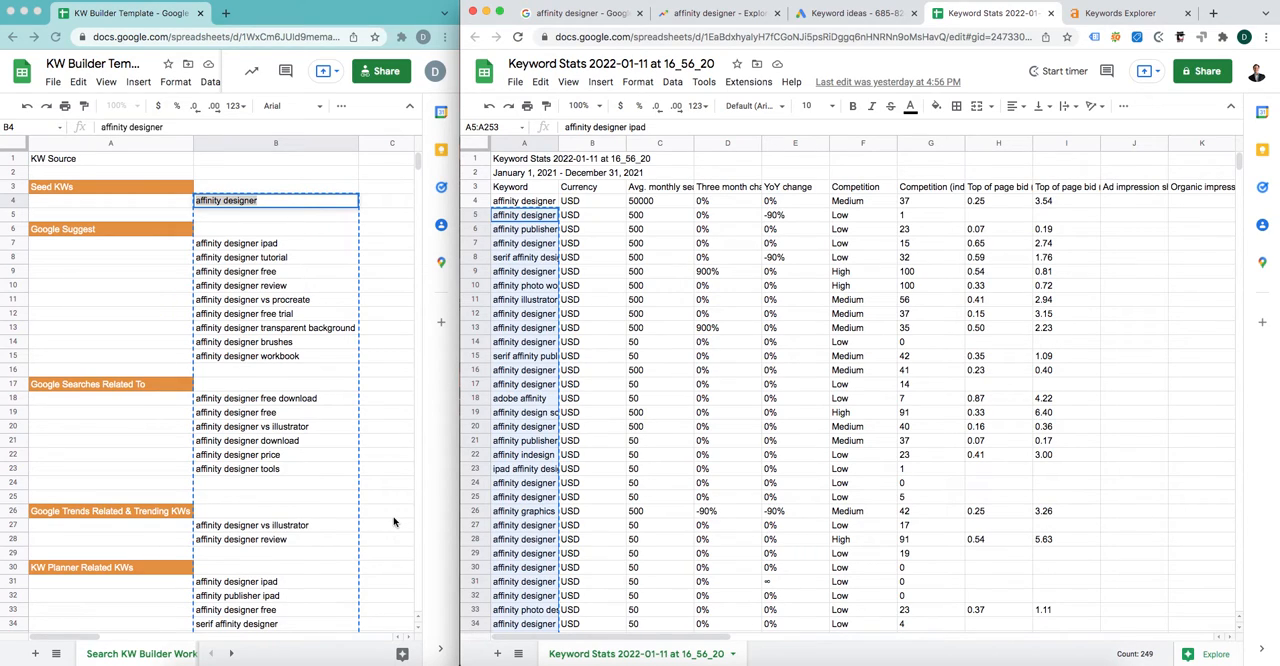
click(664, 190)
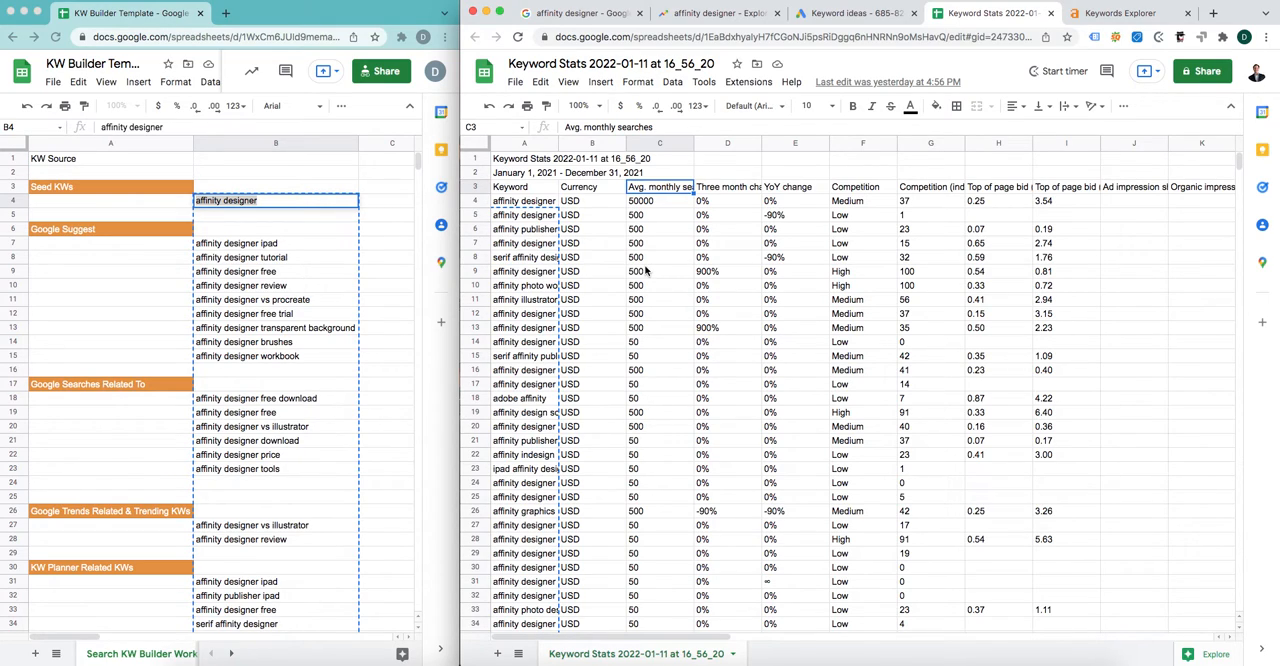
Step: Select the exported keywords from cell A5 through A448 and find the template's "KW Planner Related KWs" section
click(537, 216)
drag(537, 219, 508, 662)
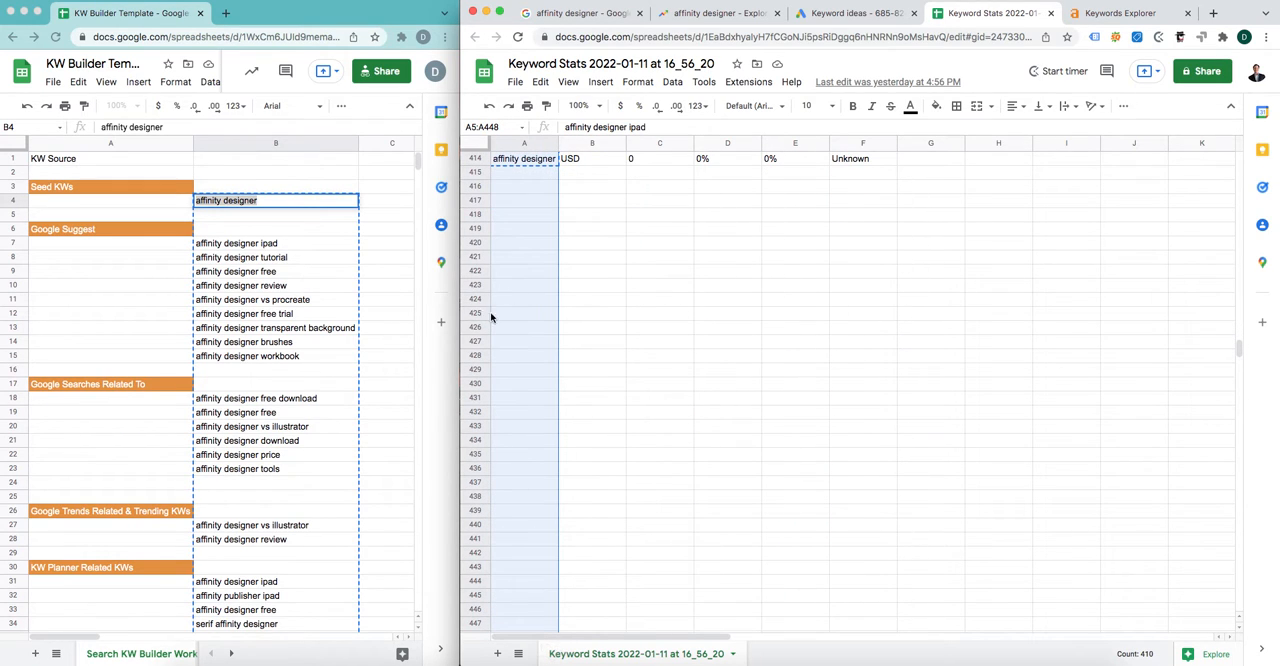
scroll(310, 547, down, 5)
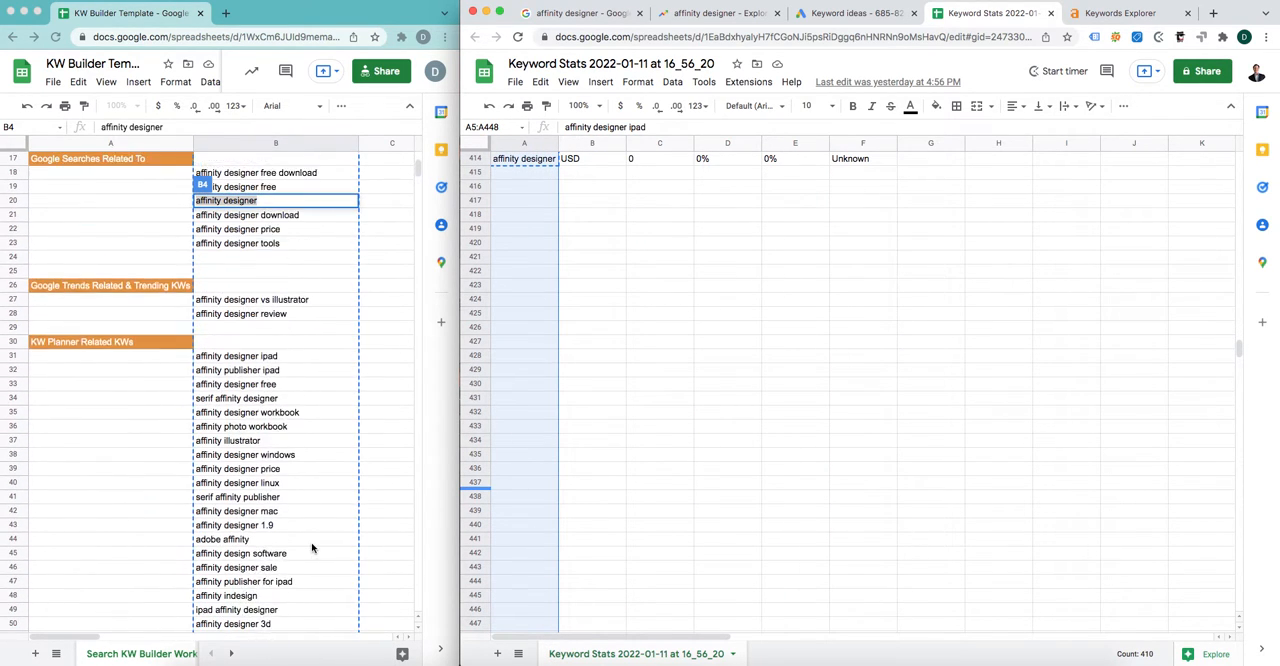
scroll(312, 544, up, 1)
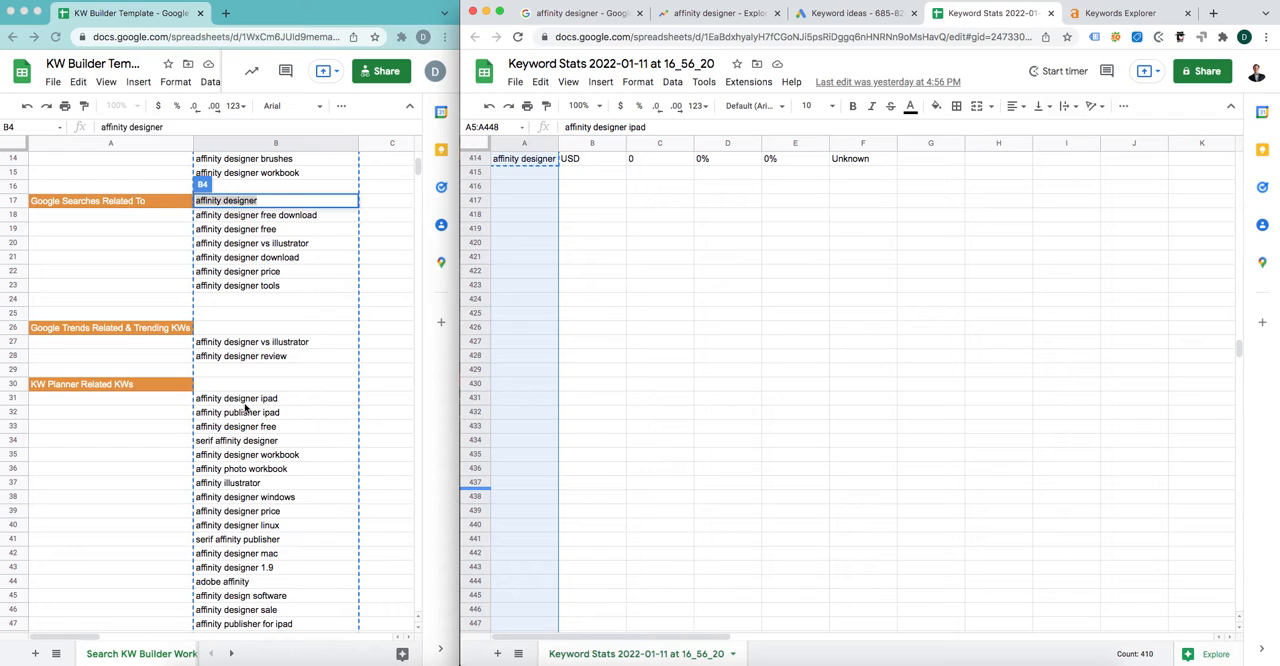
Step: Review the template's keyword sections from the KW Planner list up to the seed keyword, and revisit Google's related searches for "affinity designer"
click(371, 430)
scroll(373, 434, up, 2)
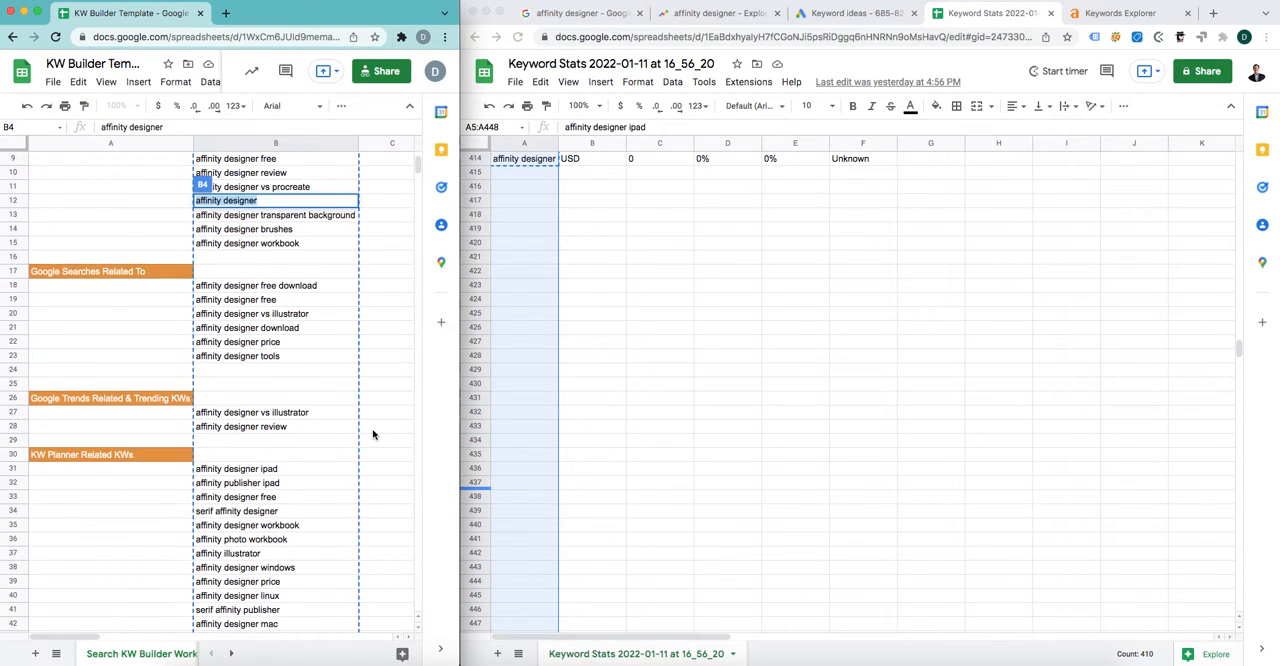
scroll(373, 434, up, 1)
click(583, 13)
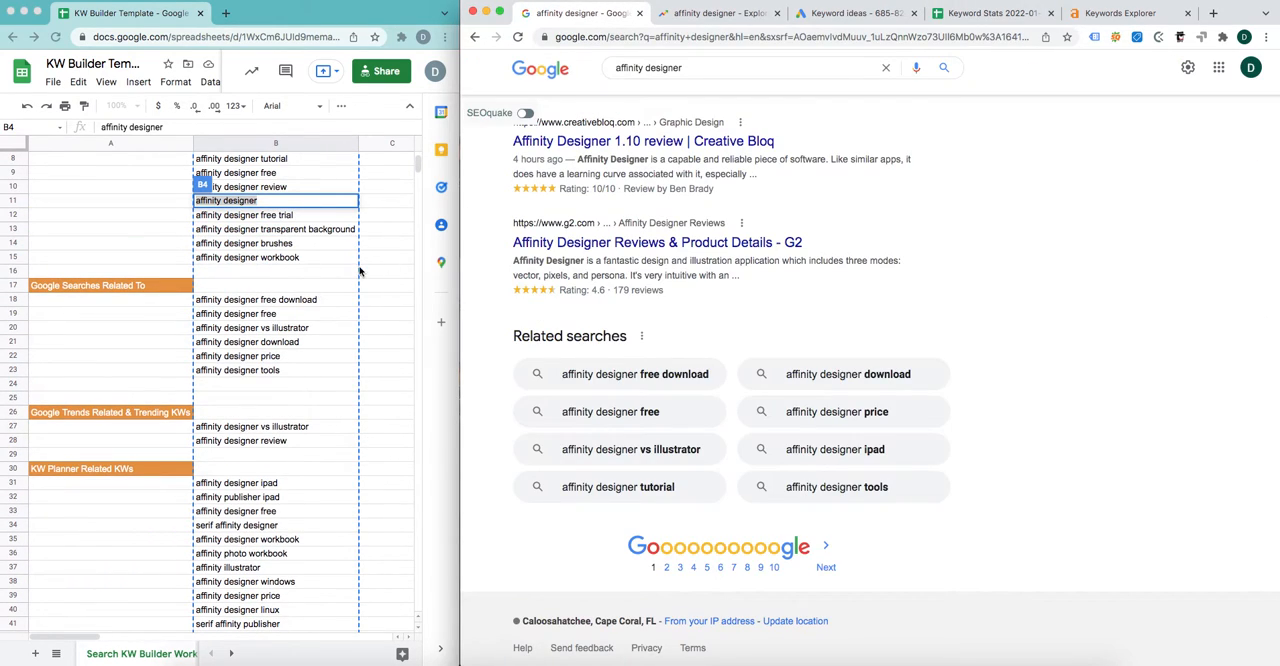
scroll(360, 271, up, 3)
Step: Copy the complete keyword list in cells B4:B440 of the KW Builder Template
click(382, 246)
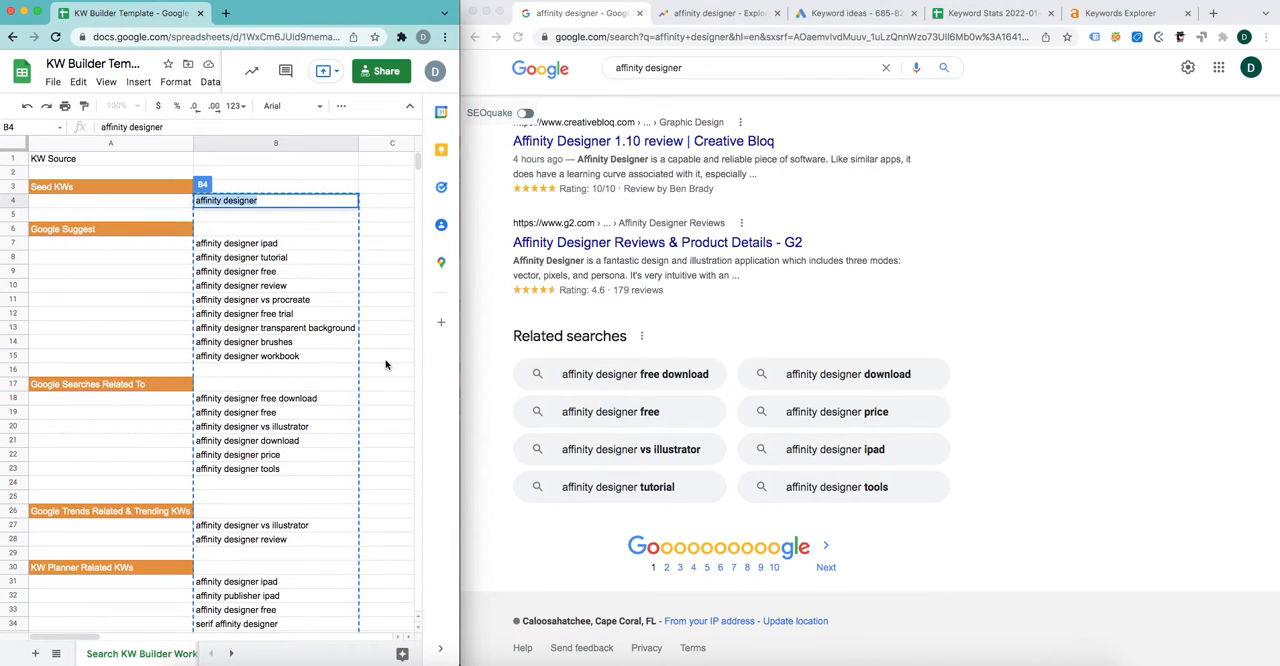
mouse_move(282, 200)
mouse_down()
mouse_move(310, 655)
mouse_move(263, 229)
mouse_move(266, 134)
mouse_move(274, 200)
mouse_up()
key(super+c)
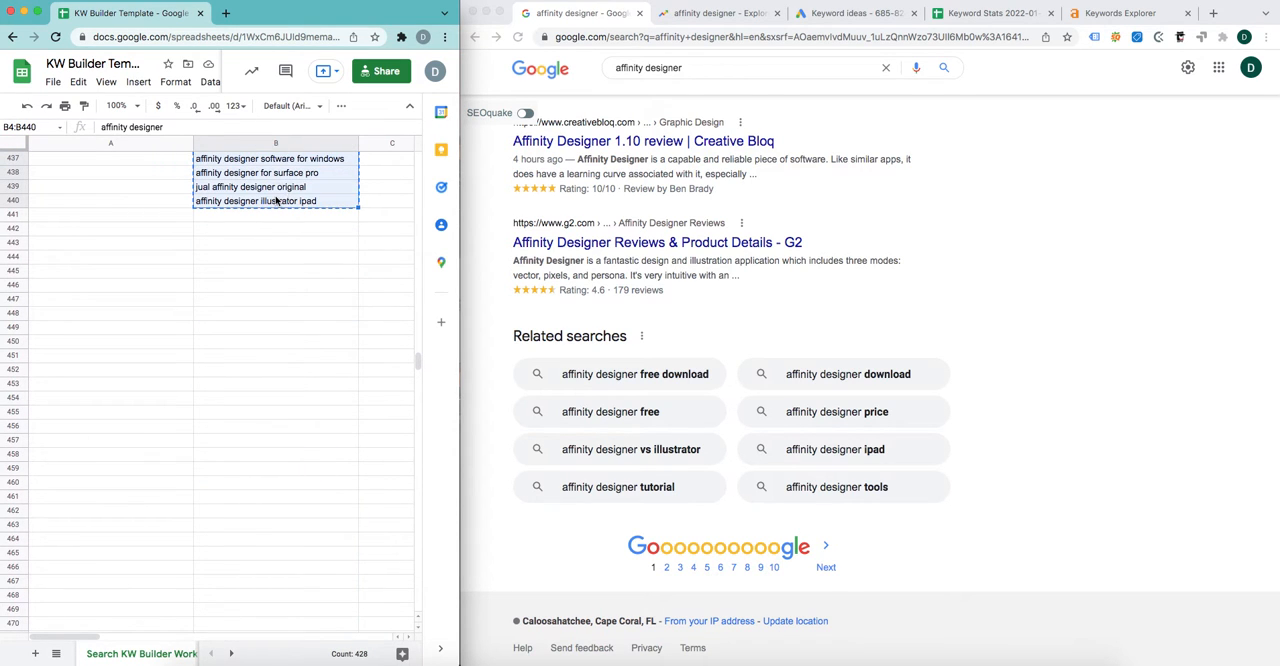
Step: Switch to Ahrefs Keywords Explorer and paste the copied keyword list into the Google keyword search field
click(1122, 14)
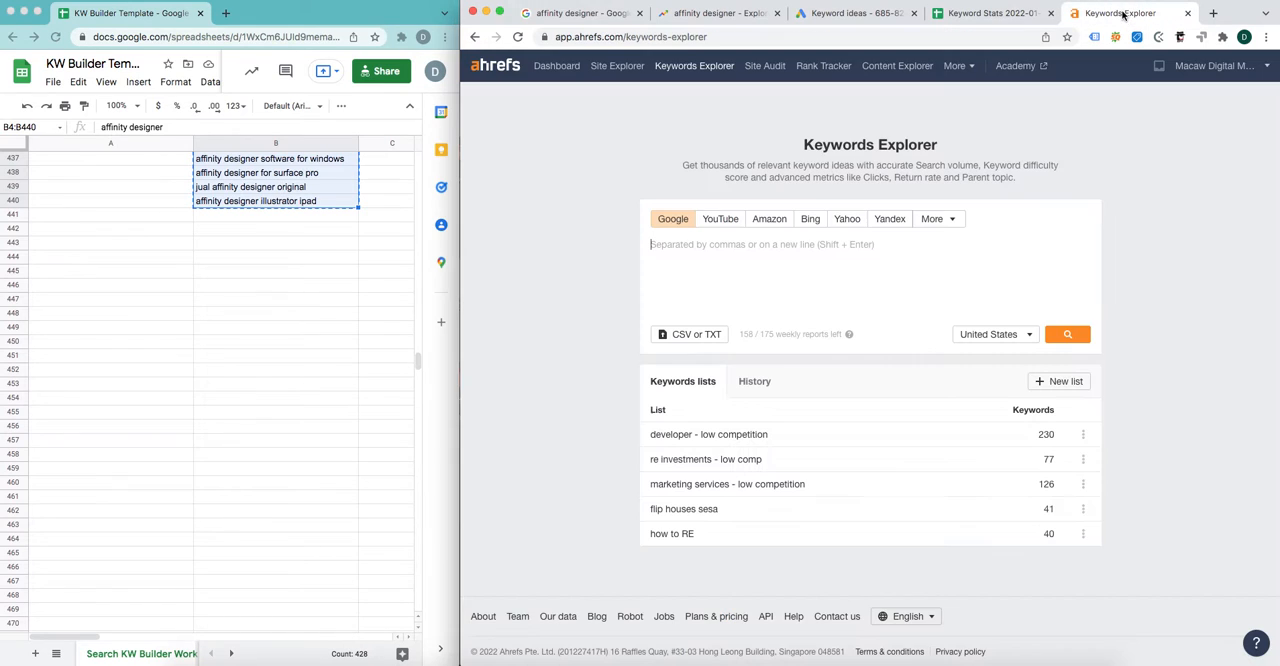
click(855, 266)
key(super+v)
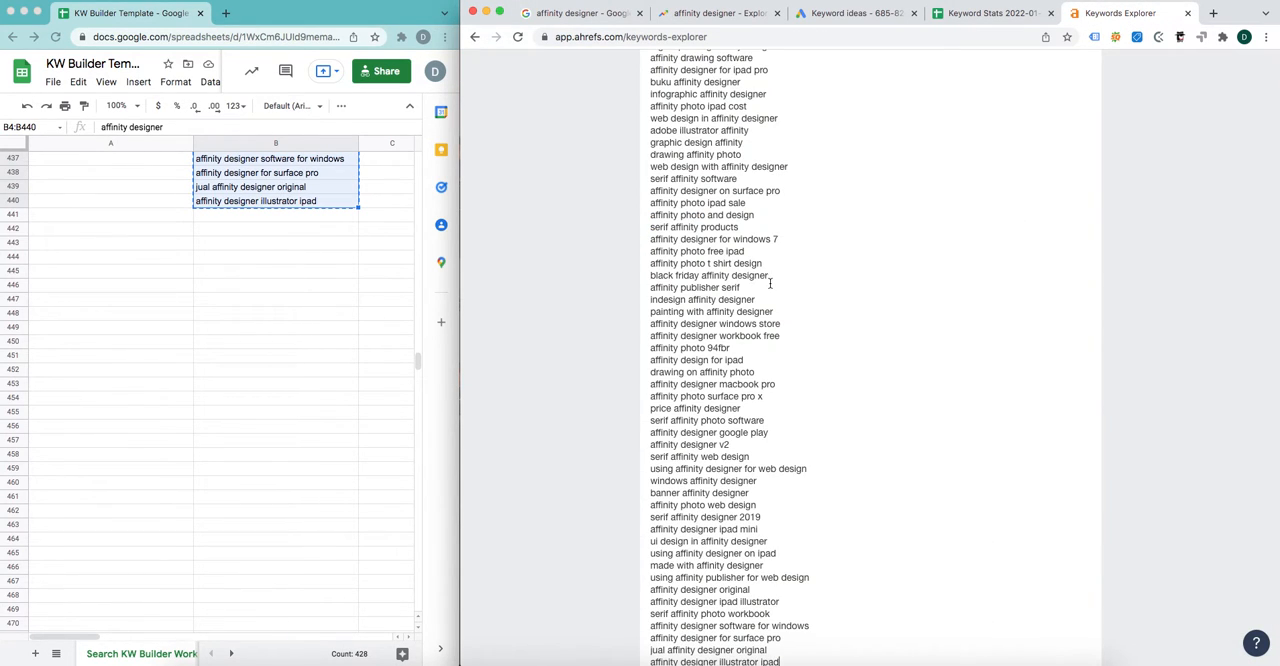
Step: Review the pasted keyword list in Keywords Explorer from the seed keyword through the Keyword Planner terms
scroll(828, 303, down, 5)
scroll(831, 297, up, 10)
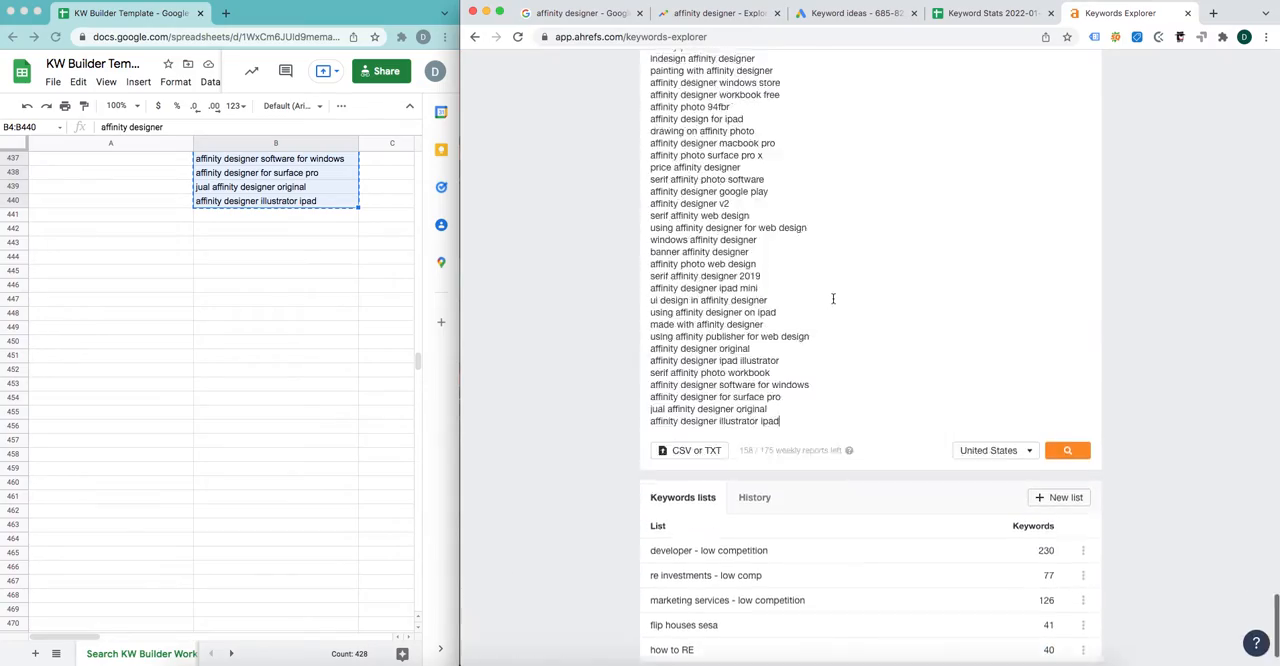
scroll(833, 291, up, 15)
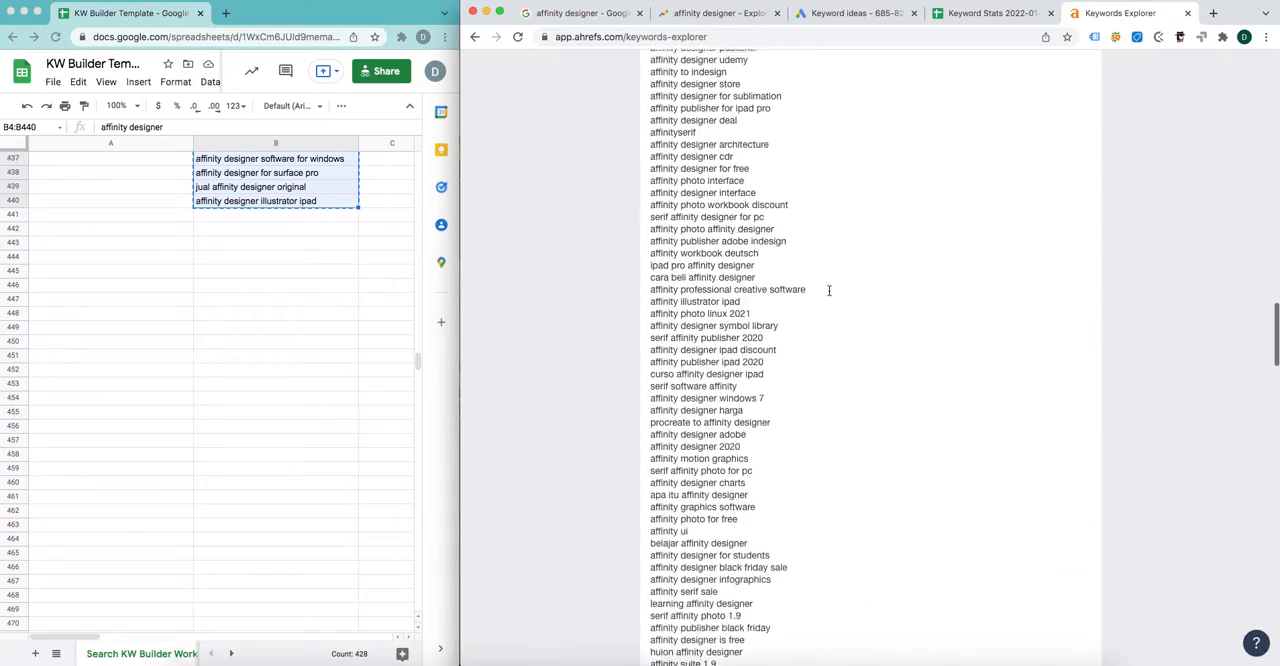
scroll(873, 401, up, 15)
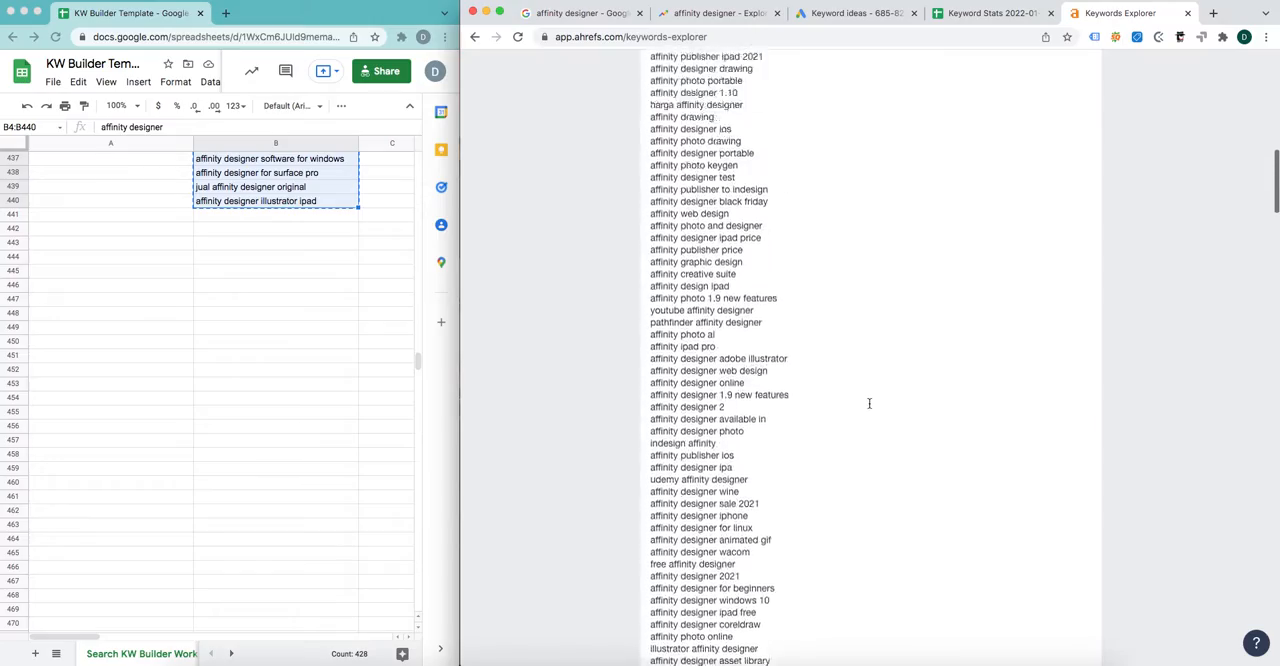
scroll(873, 401, up, 5)
scroll(874, 399, down, 20)
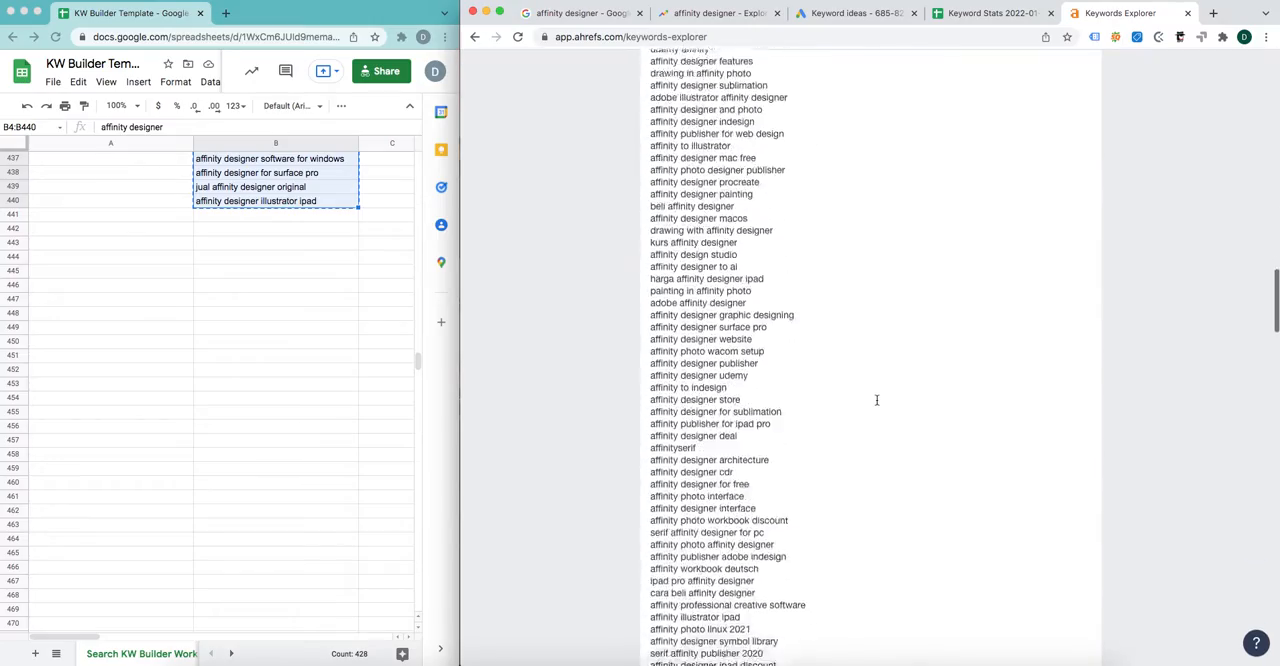
scroll(873, 398, up, 20)
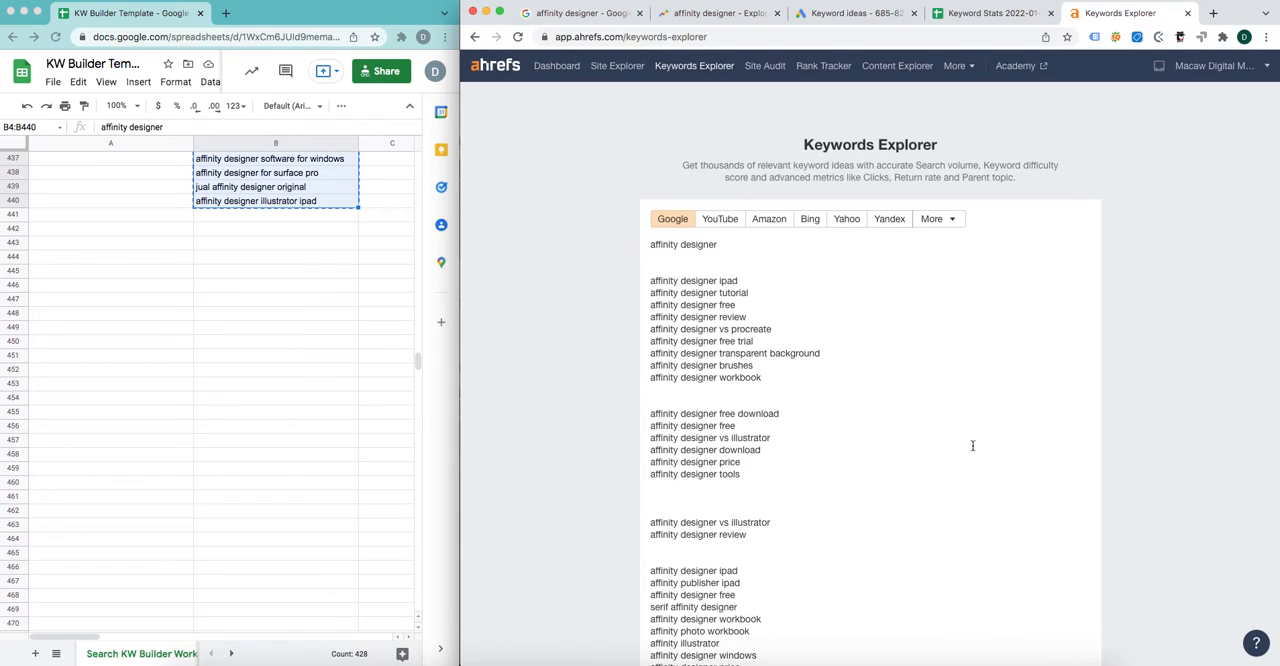
scroll(972, 445, down, 20)
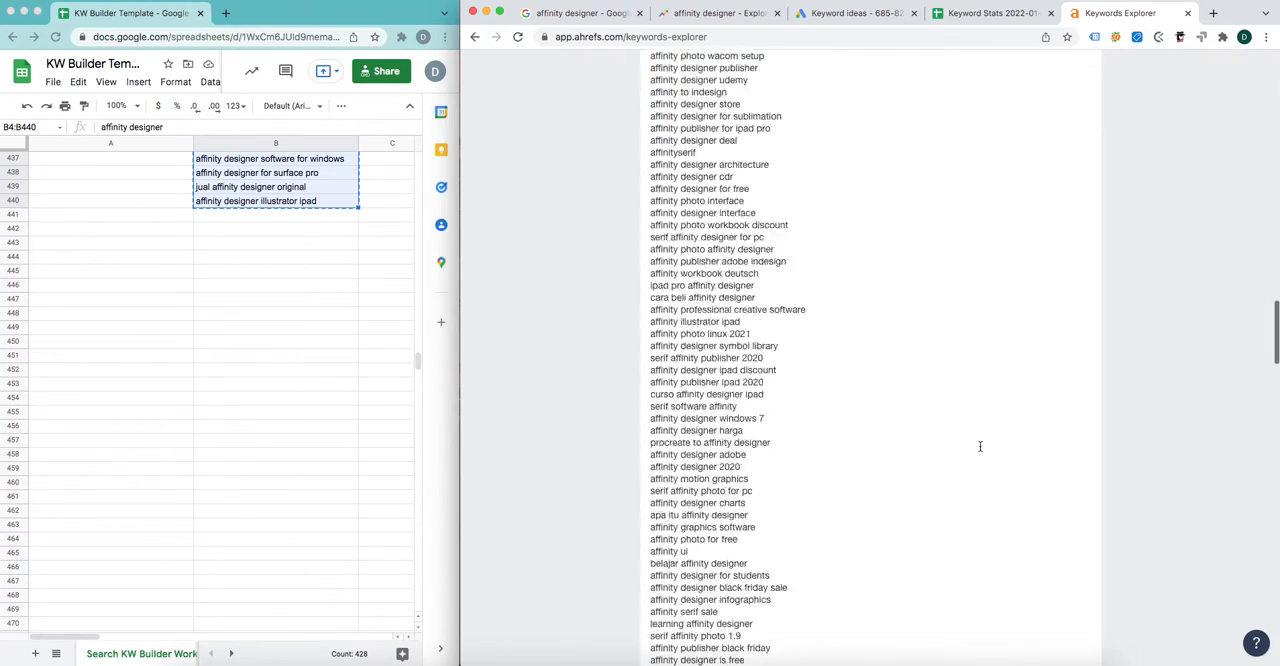
scroll(980, 446, down, 15)
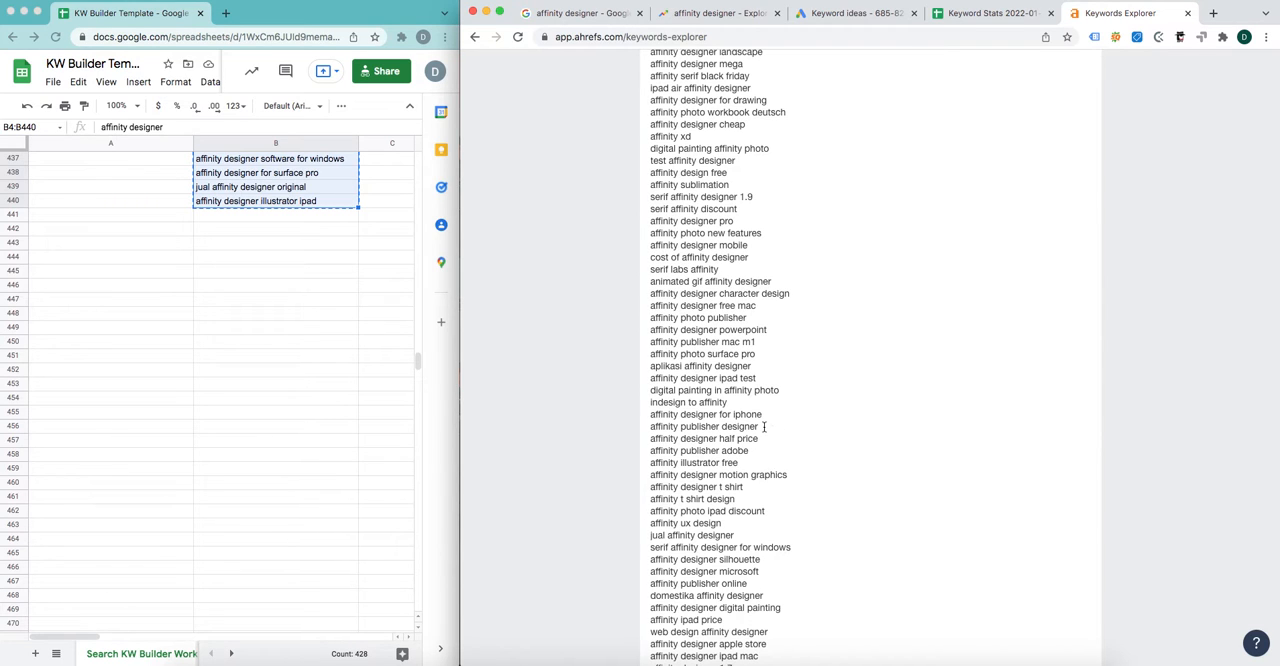
scroll(868, 437, down, 20)
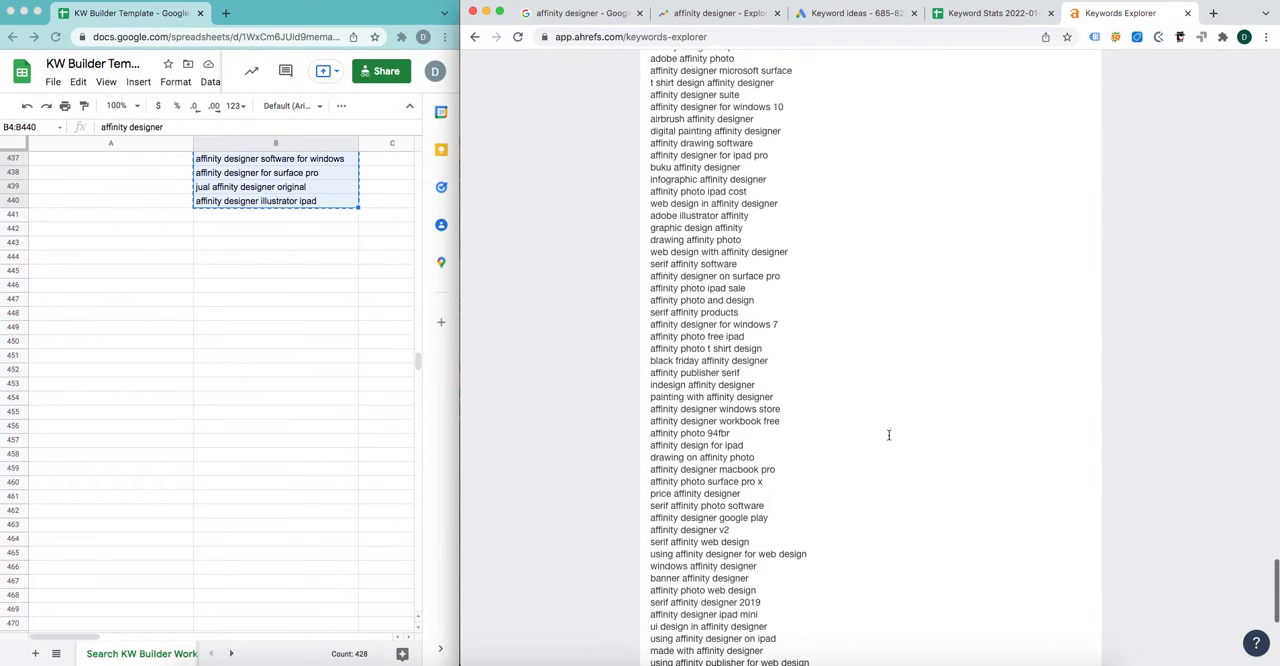
Step: Run the pasted keywords through Keywords Explorer for Google in the United States and widen the Ahrefs browser window
scroll(888, 435, down, 10)
scroll(891, 437, up, 5)
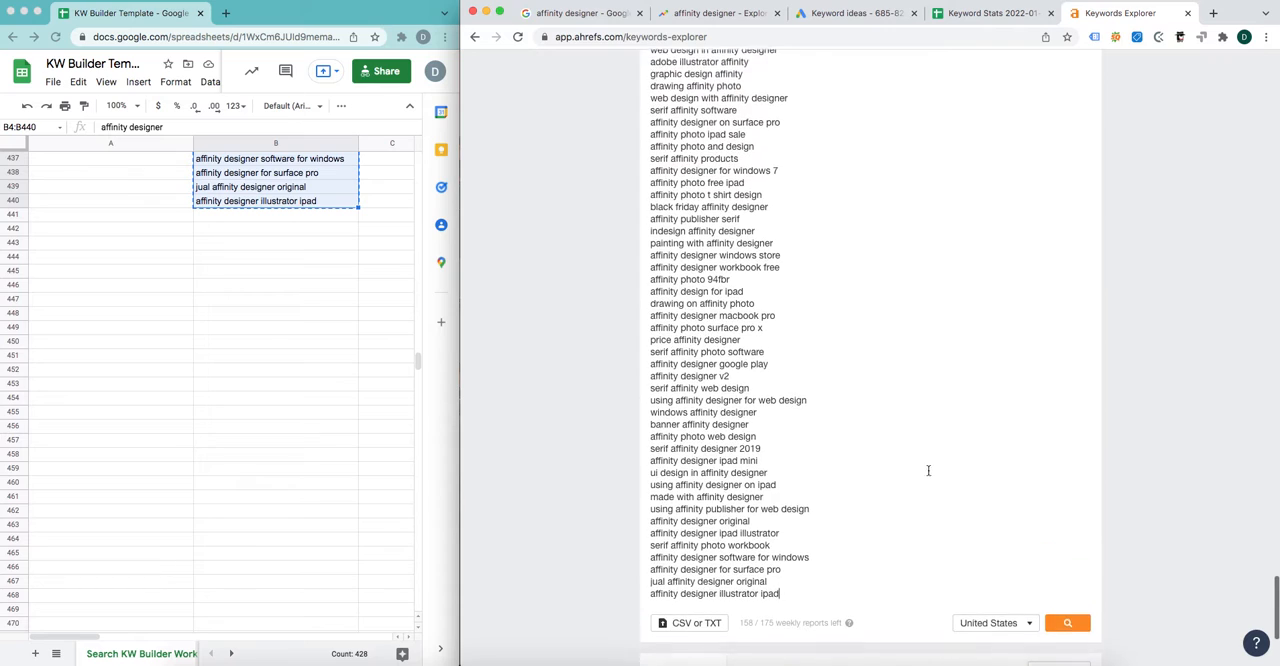
click(1068, 623)
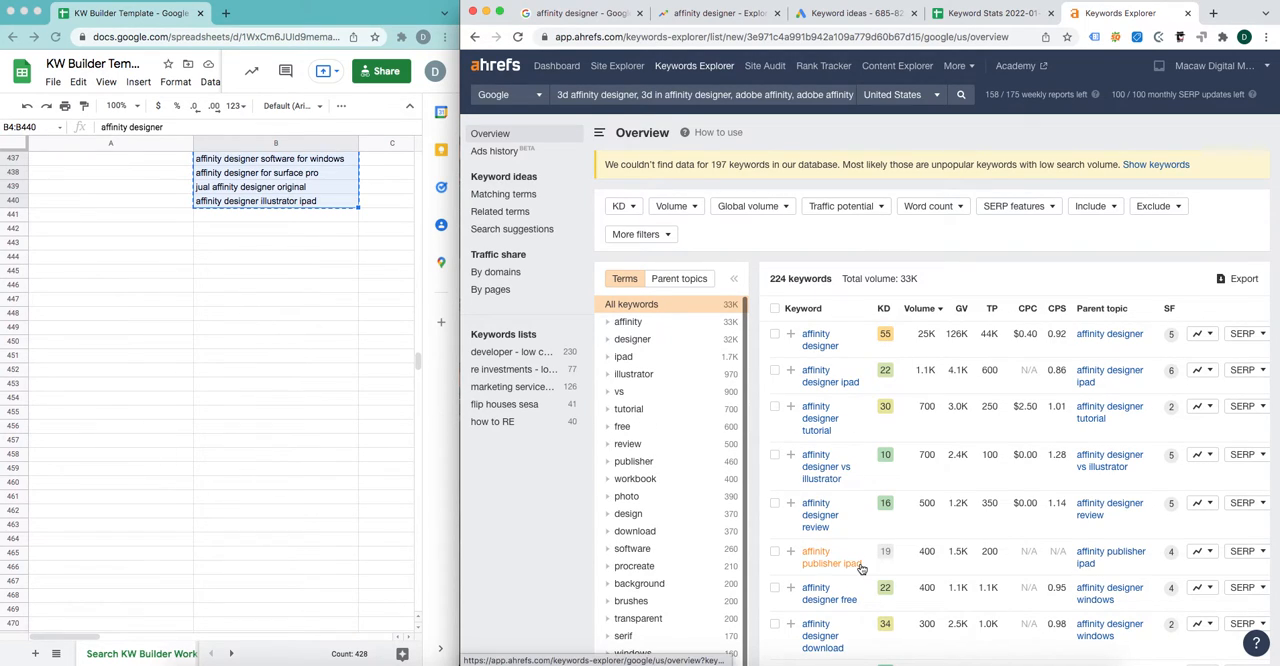
drag(460, 562, 357, 562)
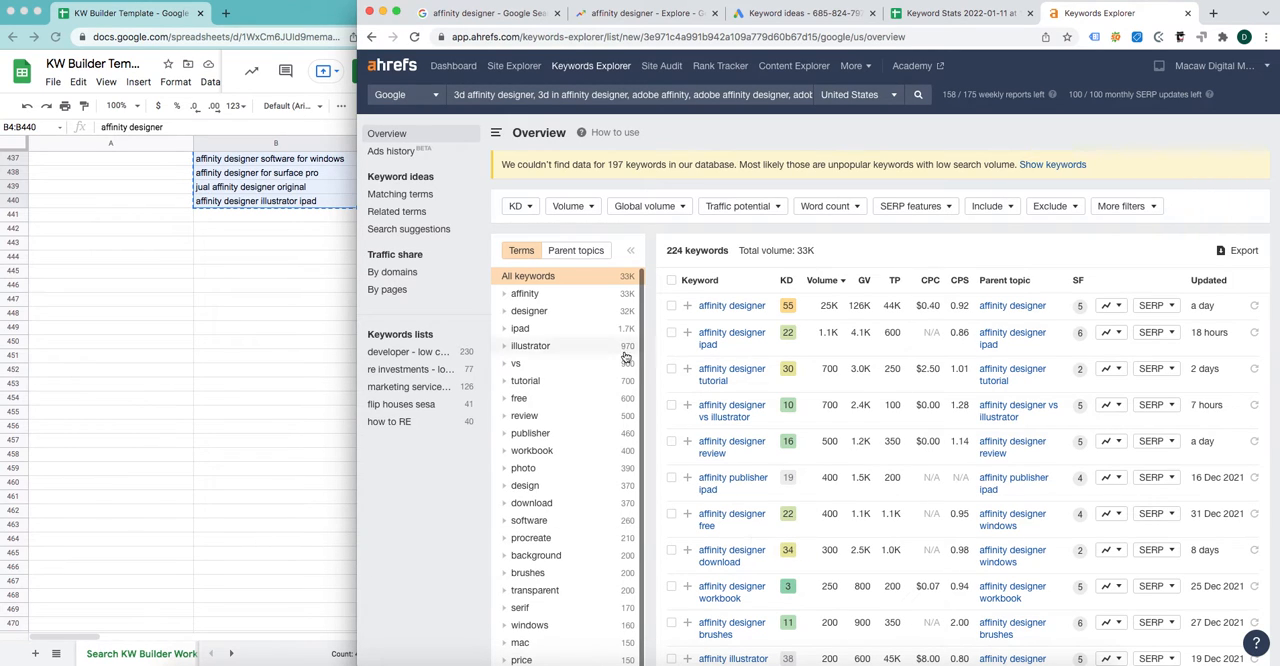
Step: Look back through the template's keyword list and open the Matching terms report for the keywords in Ahrefs
scroll(327, 408, up, 15)
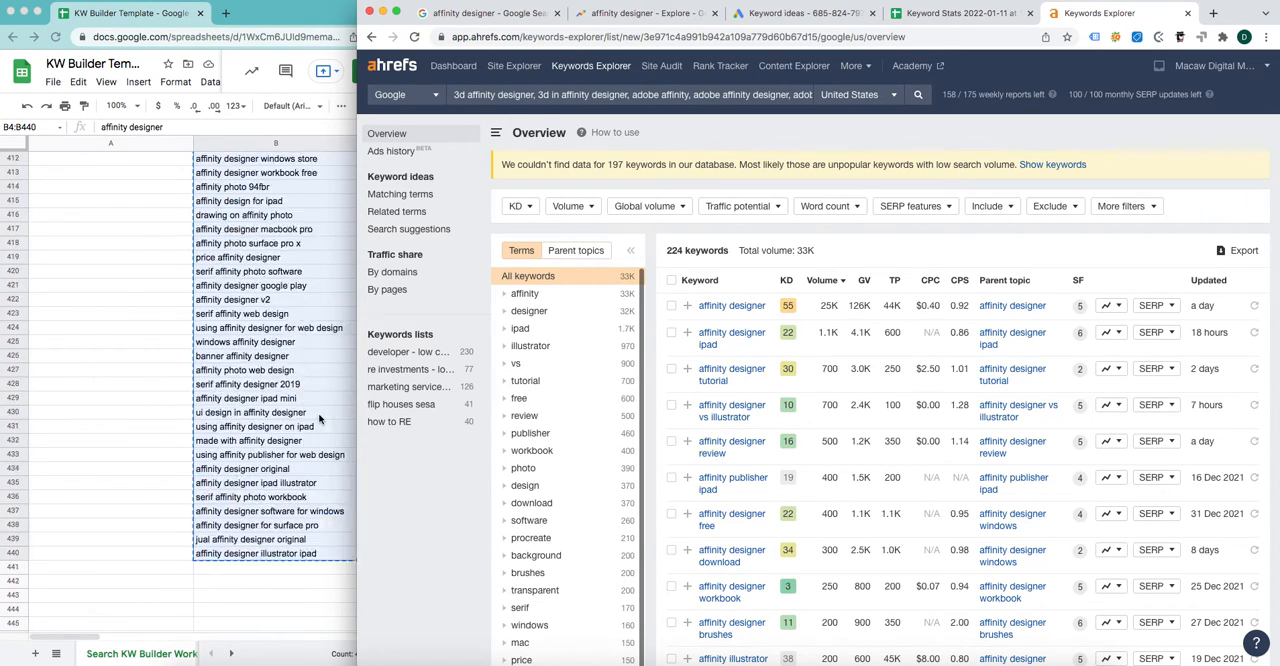
scroll(320, 415, up, 20)
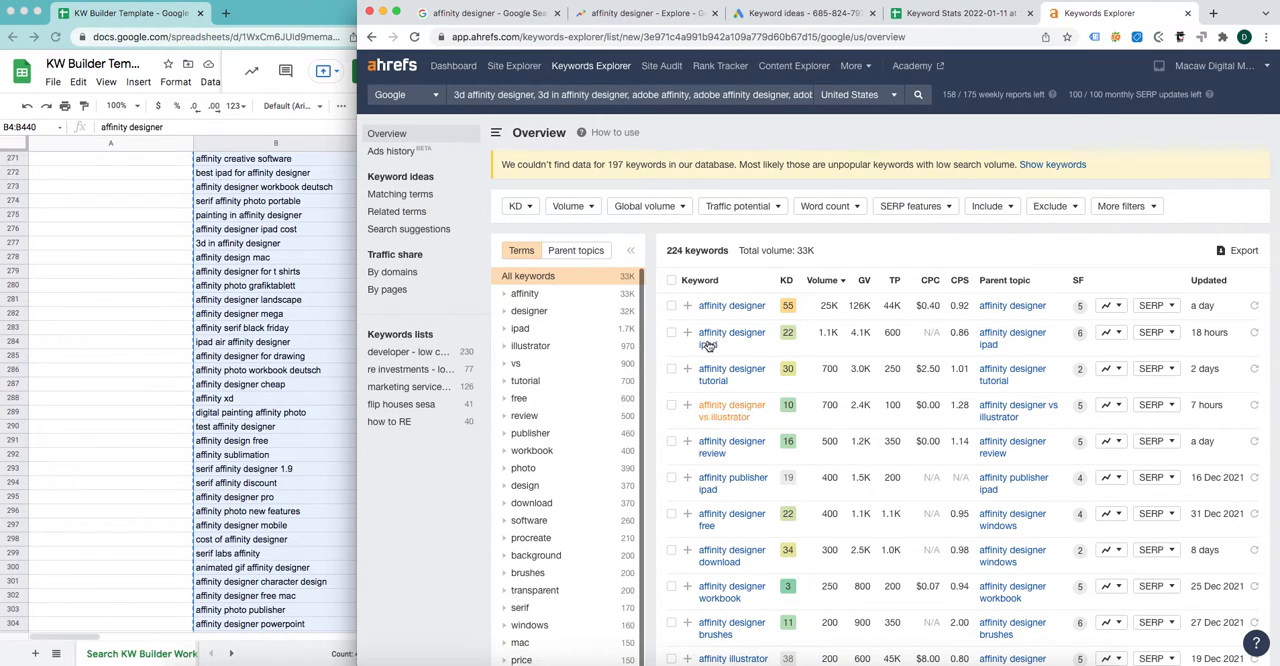
click(405, 196)
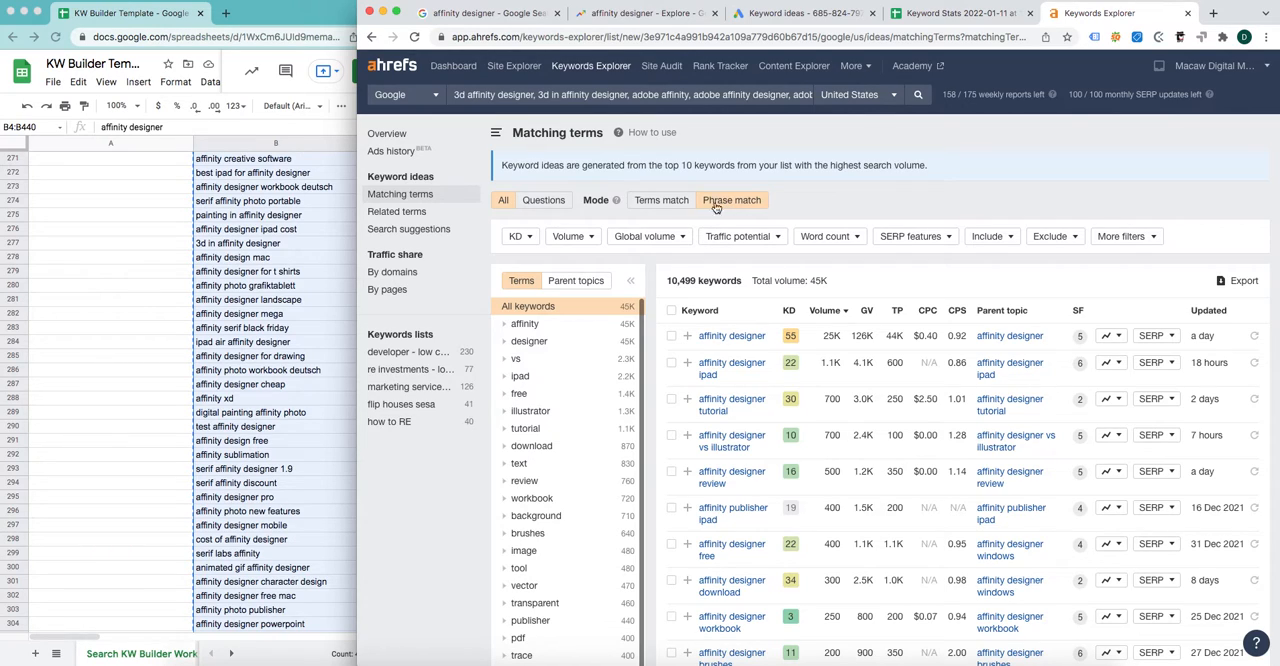
Step: Compare the Terms match and Phrase match modes, and view the Questions-only keywords before returning to all phrase-match keywords
mouse_move(618, 204)
click(654, 203)
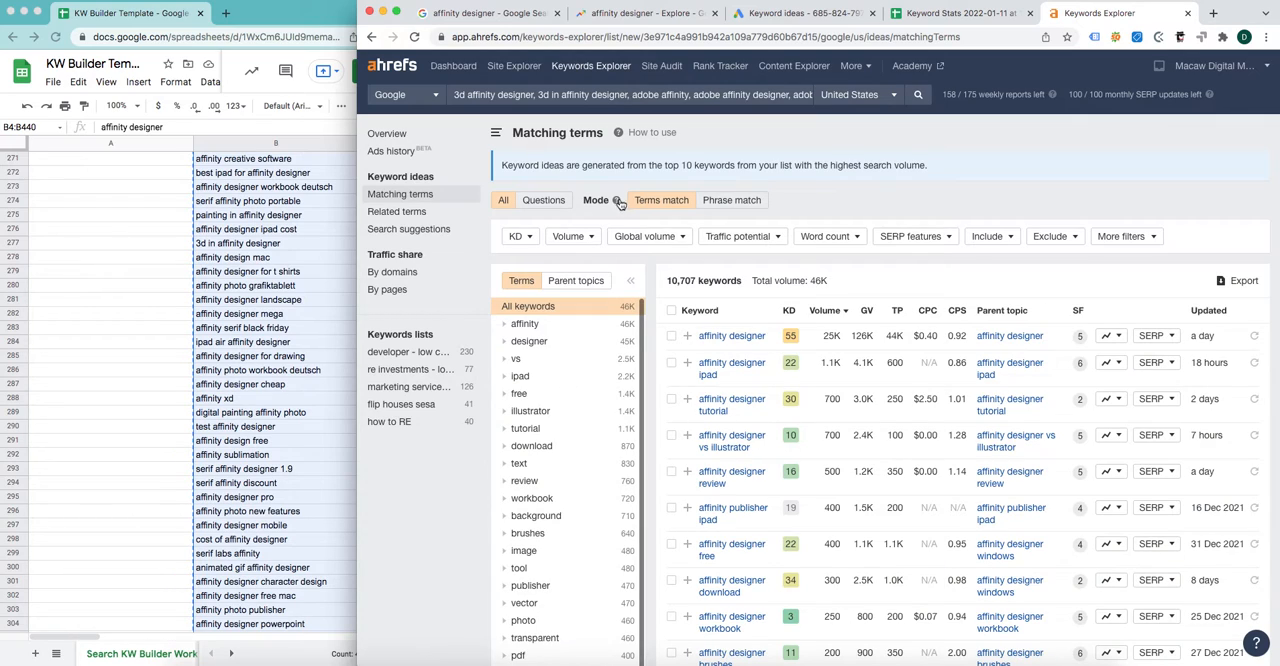
mouse_move(620, 204)
click(726, 200)
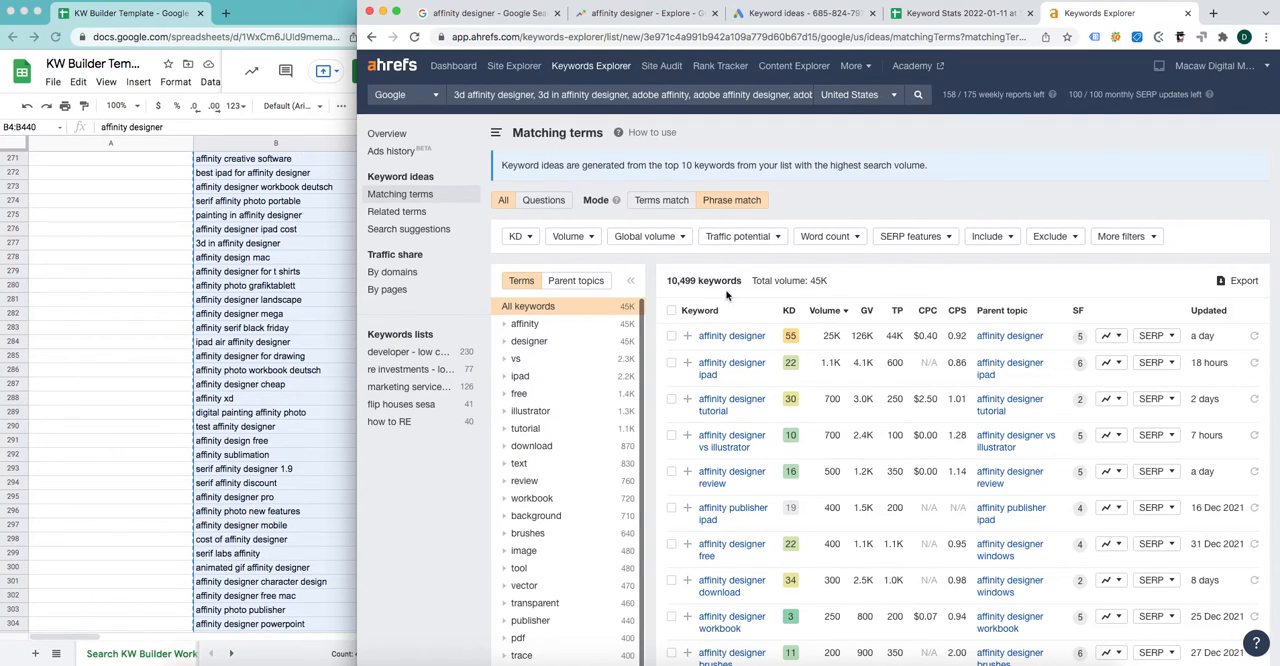
click(544, 204)
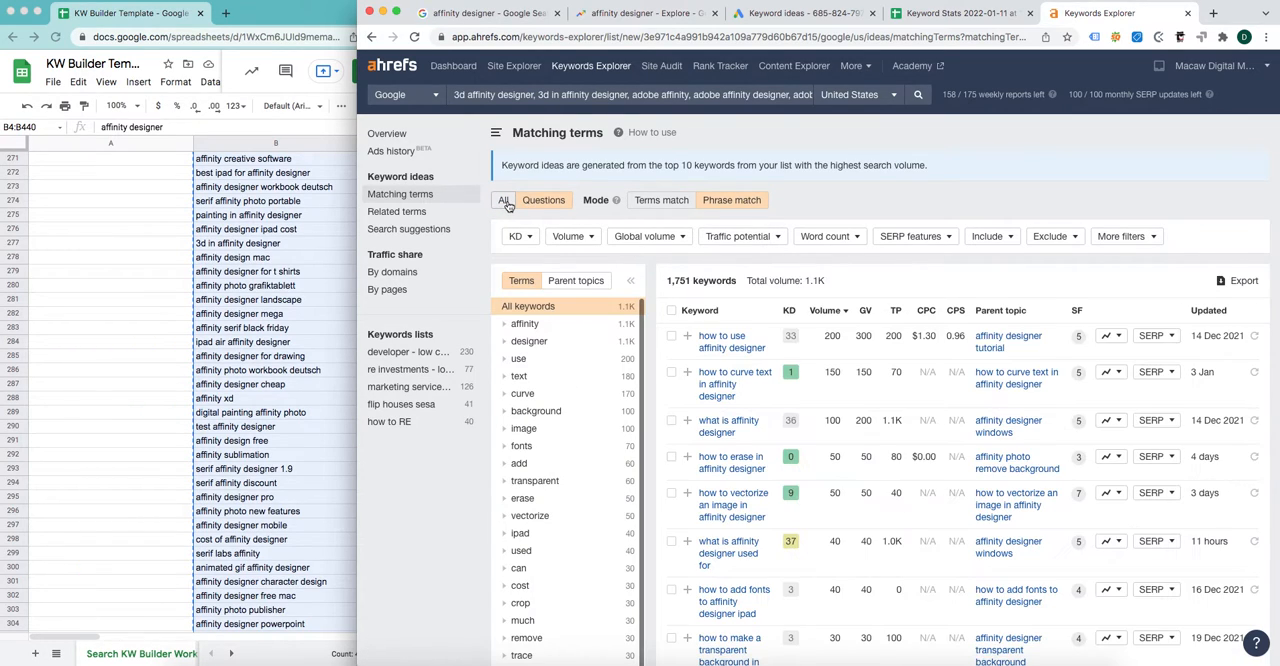
click(505, 202)
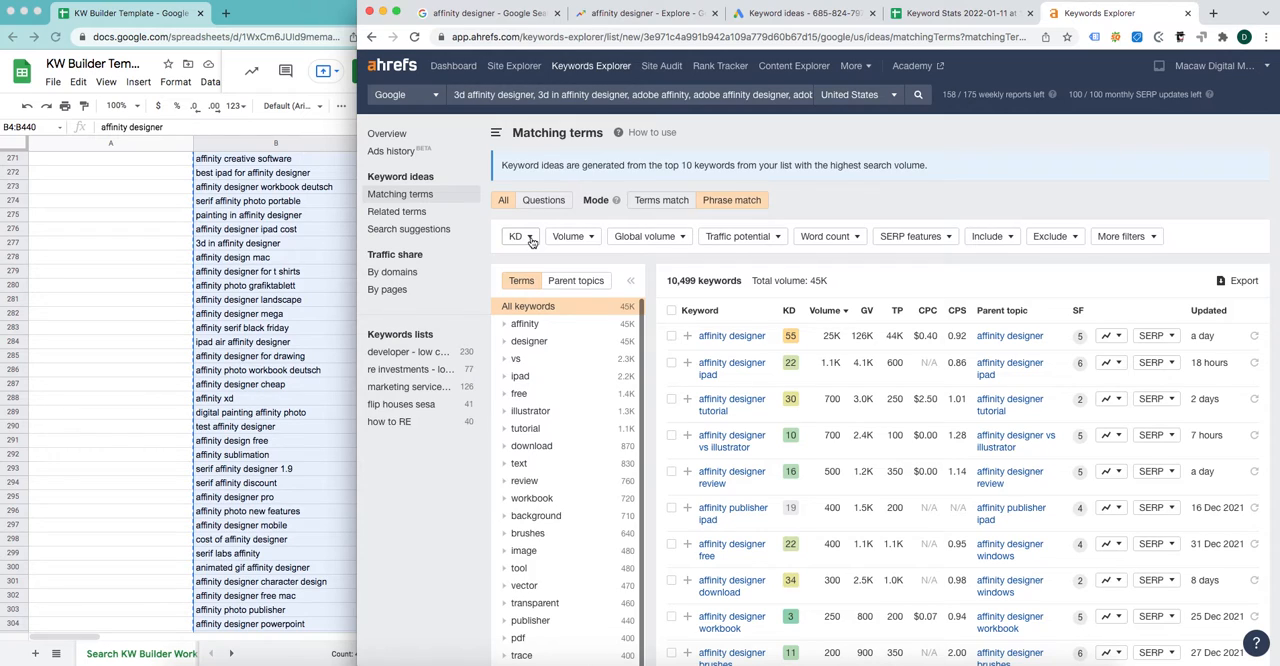
Step: Filter the matching terms to a maximum KD of 25 and a minimum volume of 100
click(531, 240)
click(604, 262)
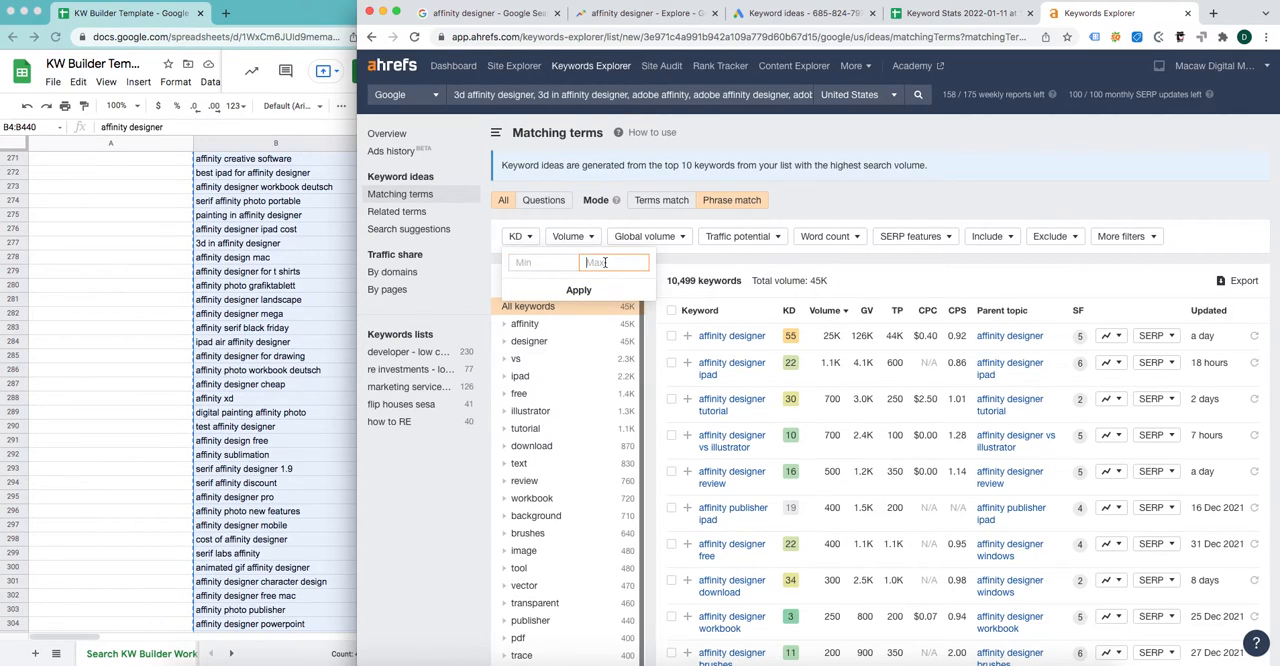
text(25)
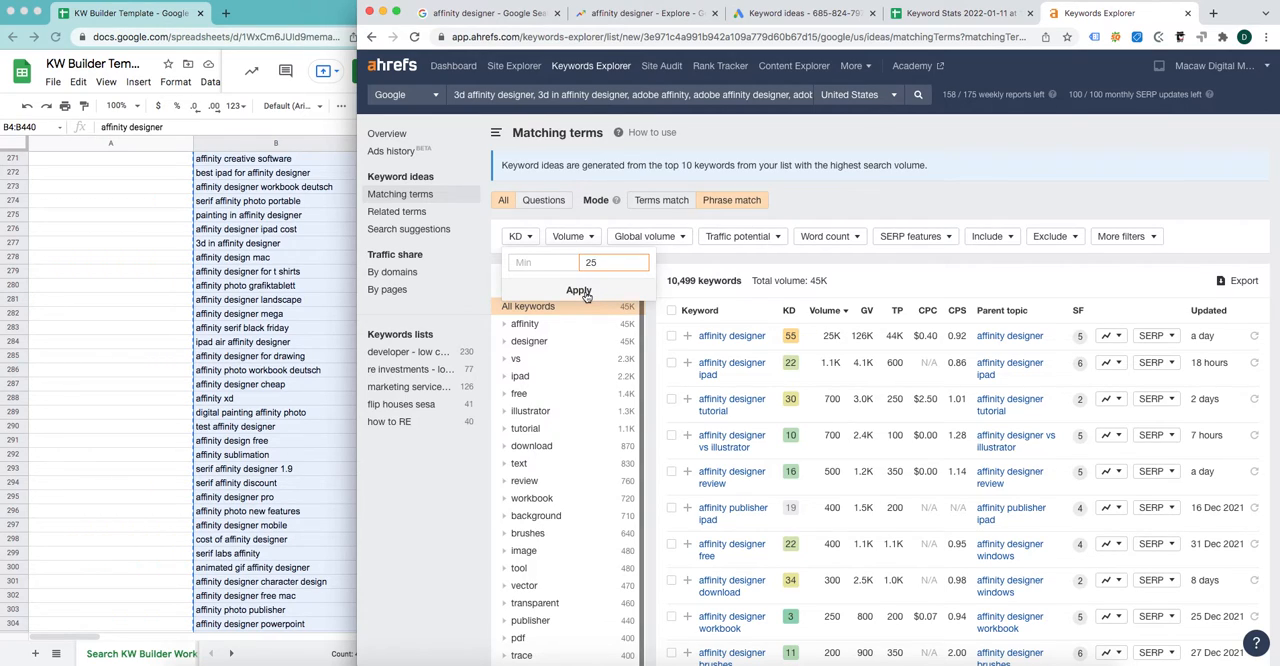
click(584, 292)
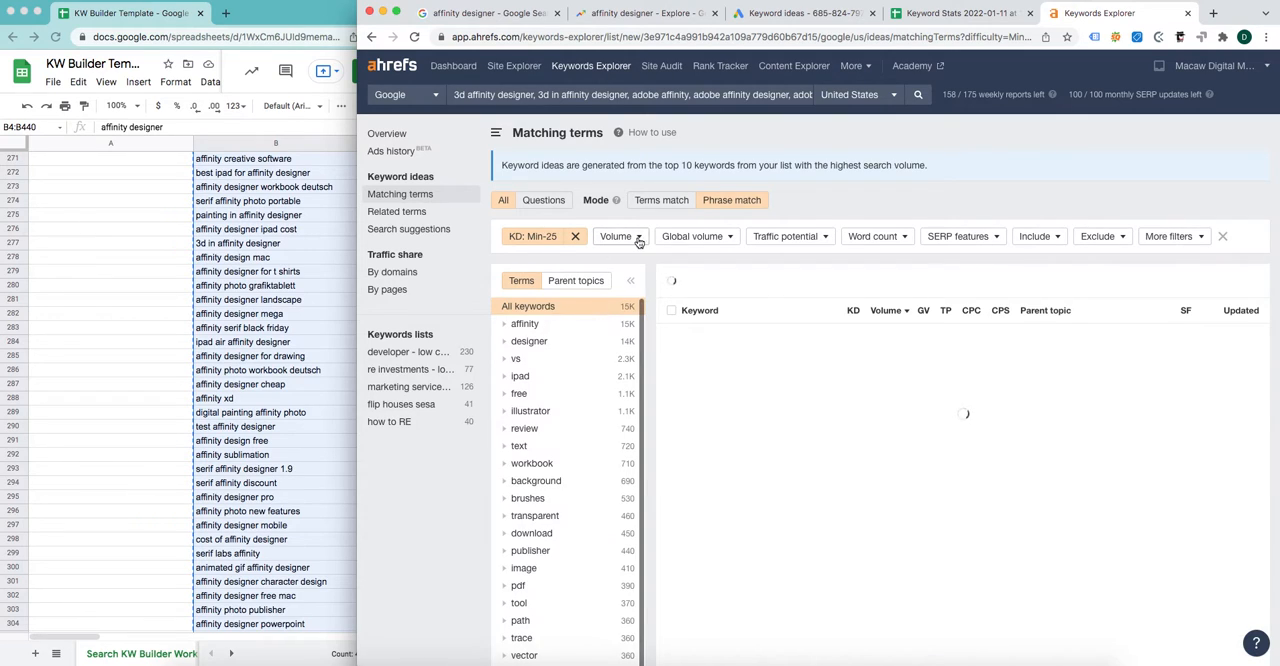
click(637, 238)
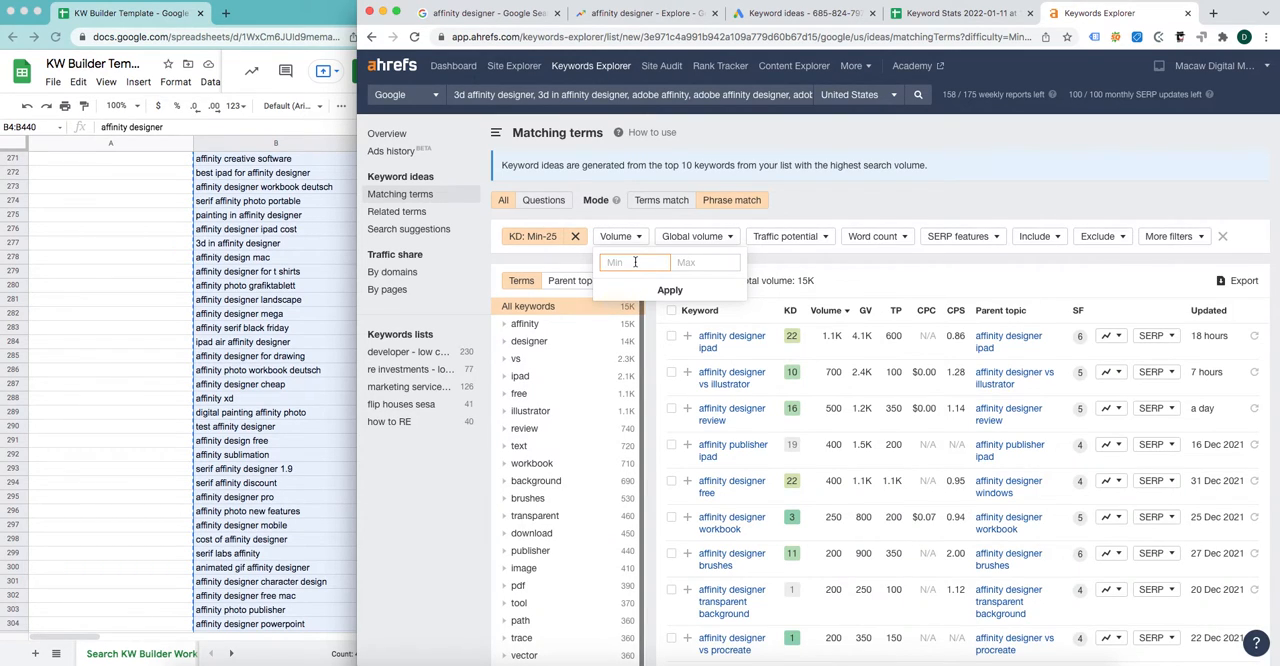
text(100)
key(Return)
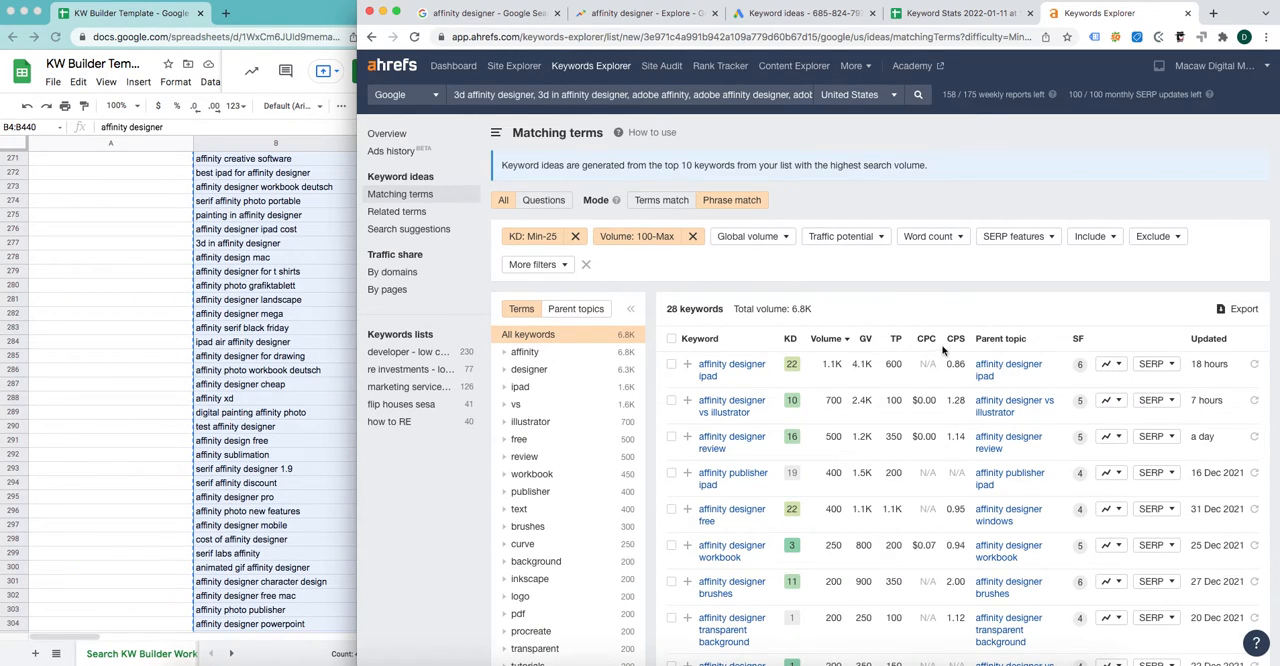
Step: Check the available SERP features filter options and look through the filtered keyword table
click(1014, 237)
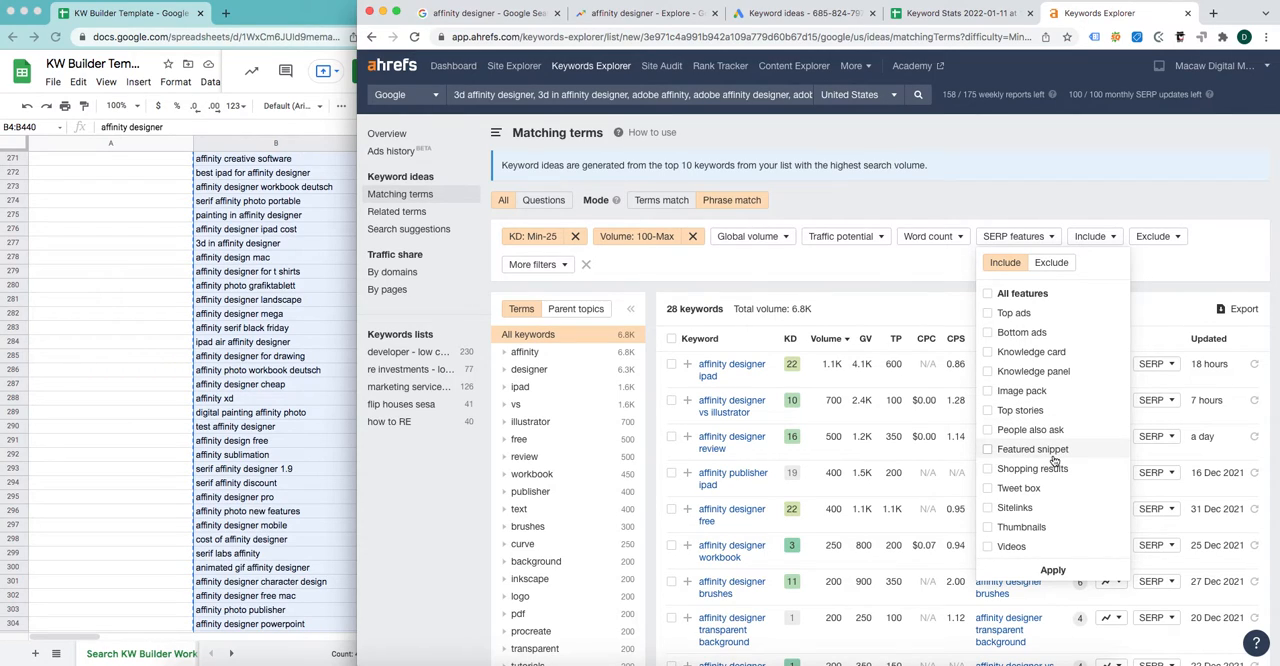
click(1050, 238)
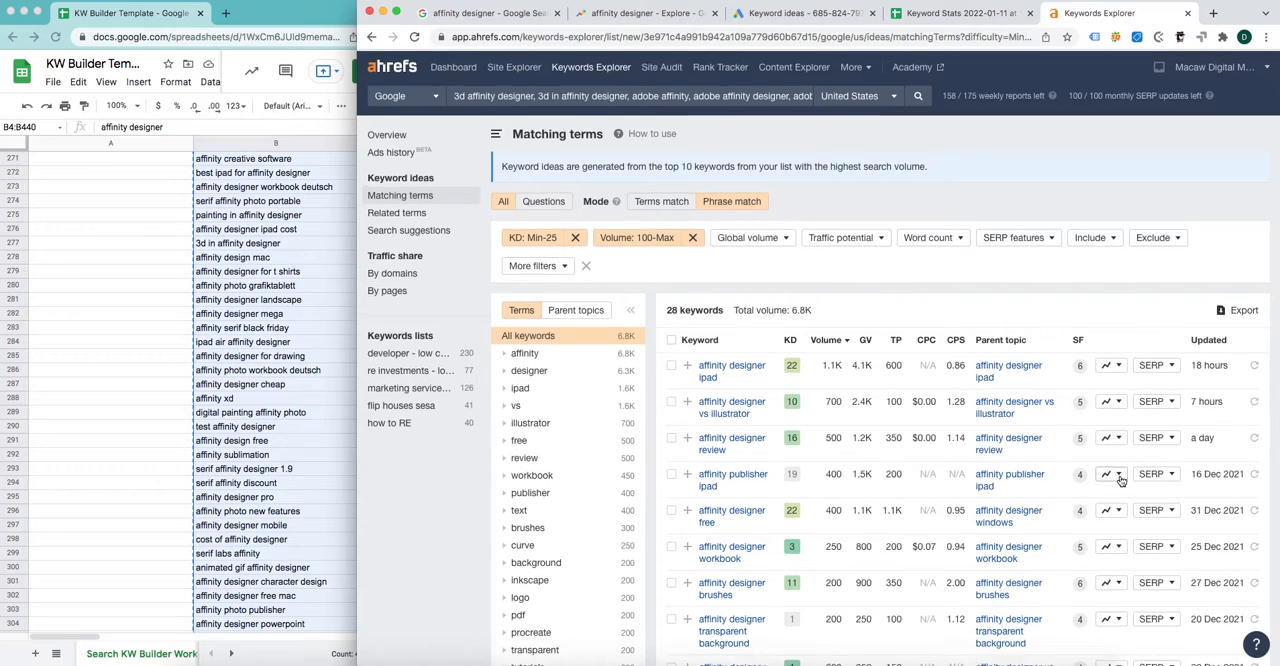
scroll(1010, 490, down, 2)
scroll(1007, 487, up, 2)
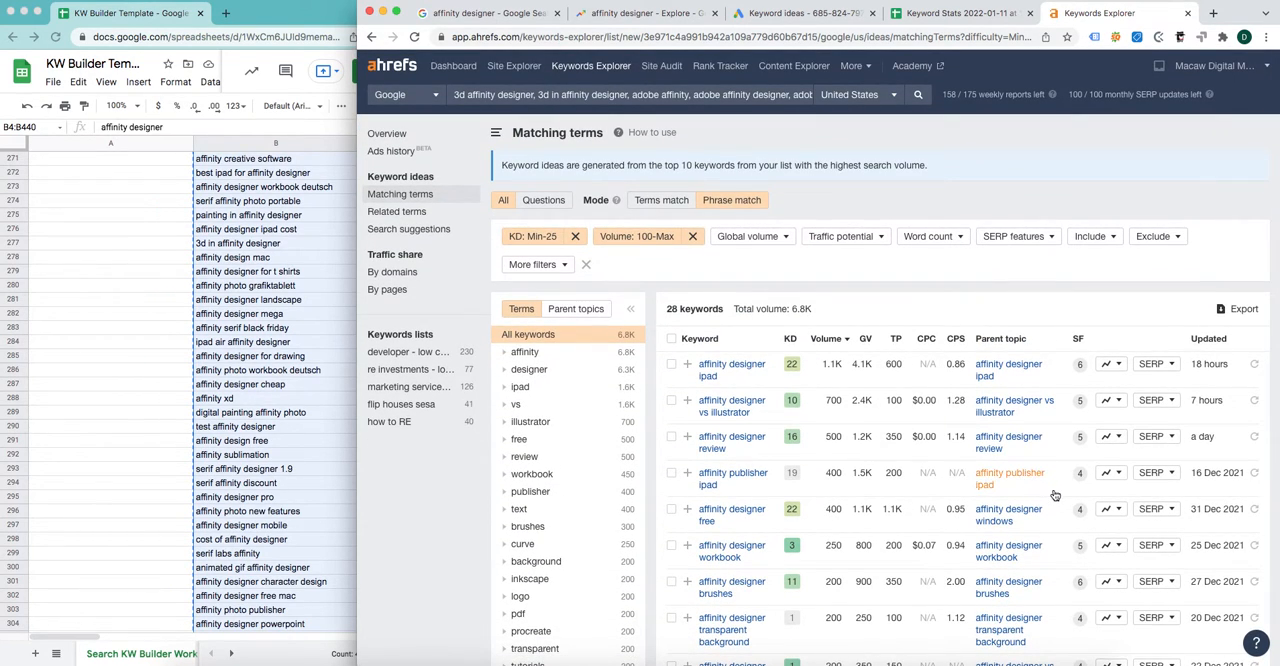
Step: Open the CSV export options for the filtered keywords and switch to the template spreadsheet's KW List sheet
click(1242, 309)
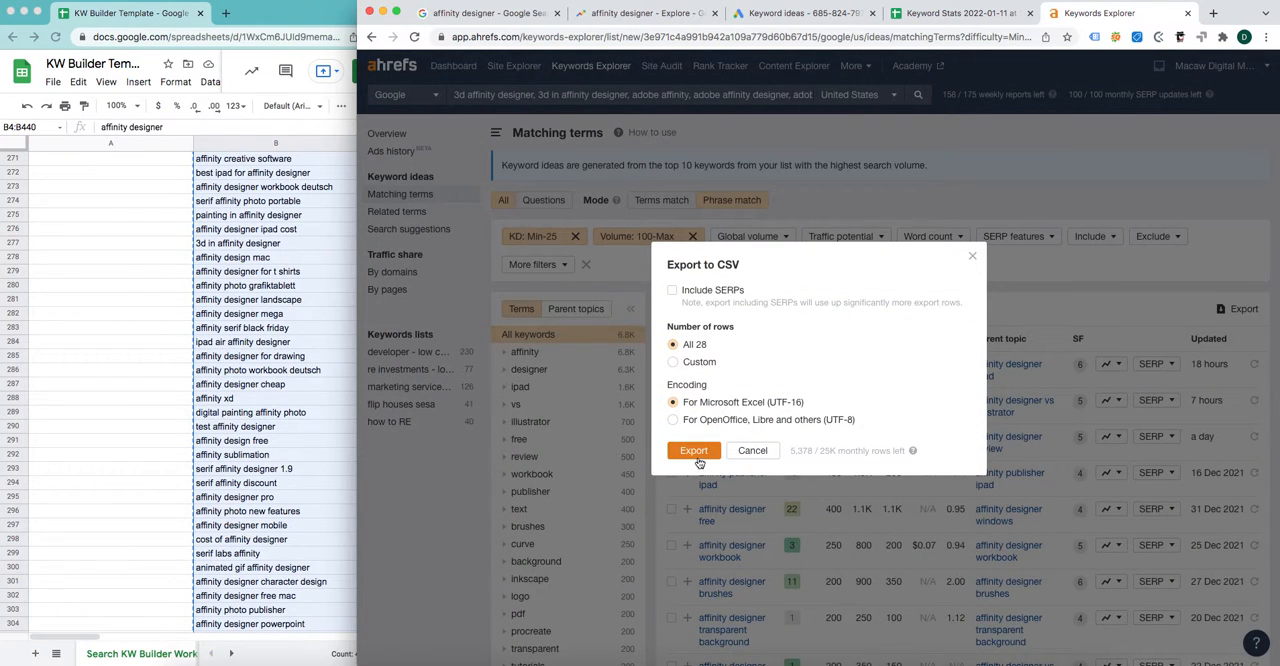
click(268, 656)
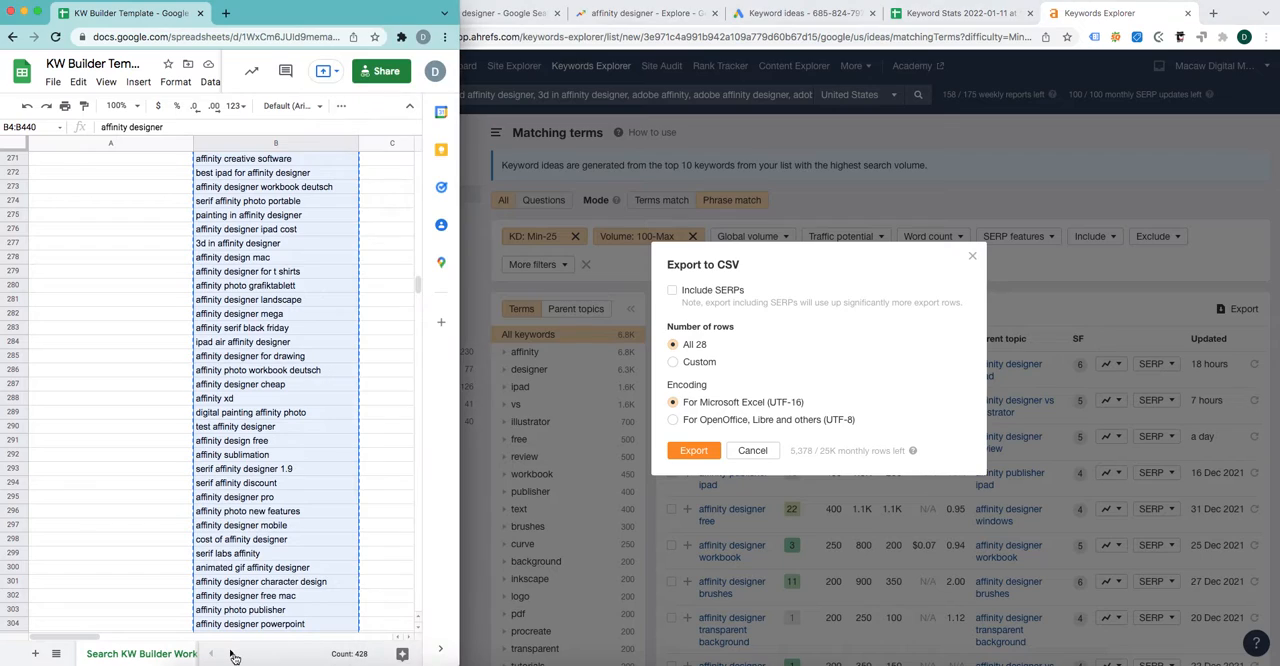
click(231, 654)
click(158, 654)
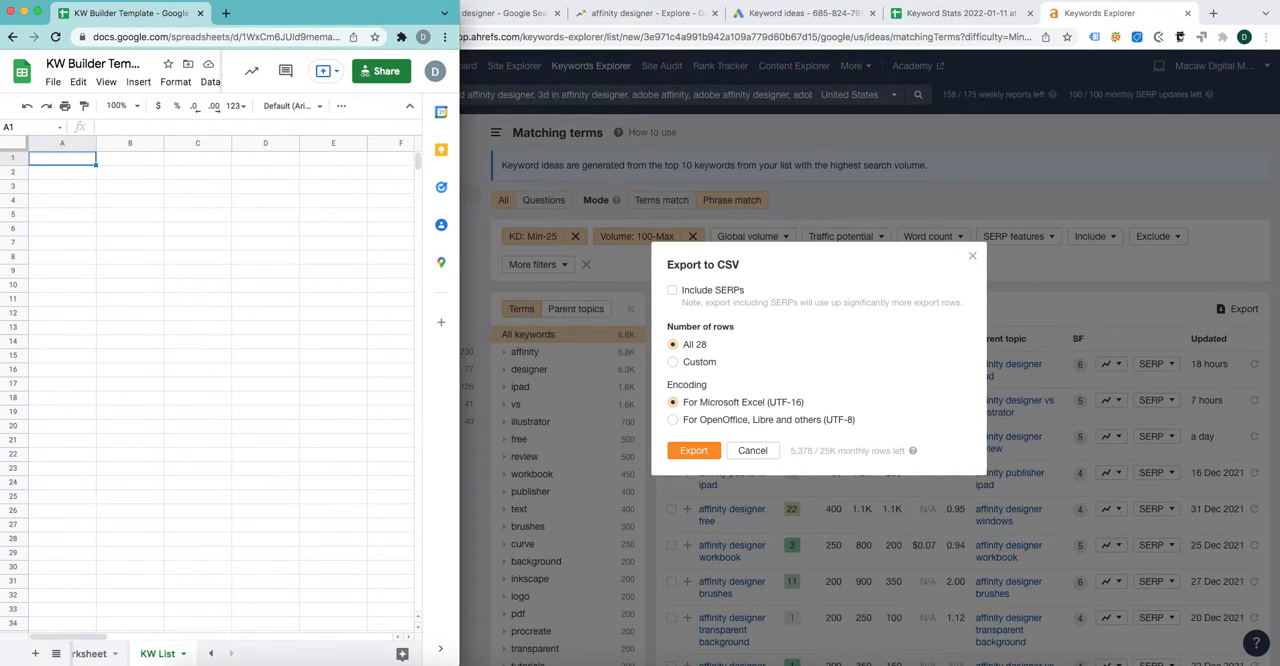
Step: Review the source keywords in the template's Search KW Builder worksheet, and close the Ahrefs export options without exporting
click(90, 656)
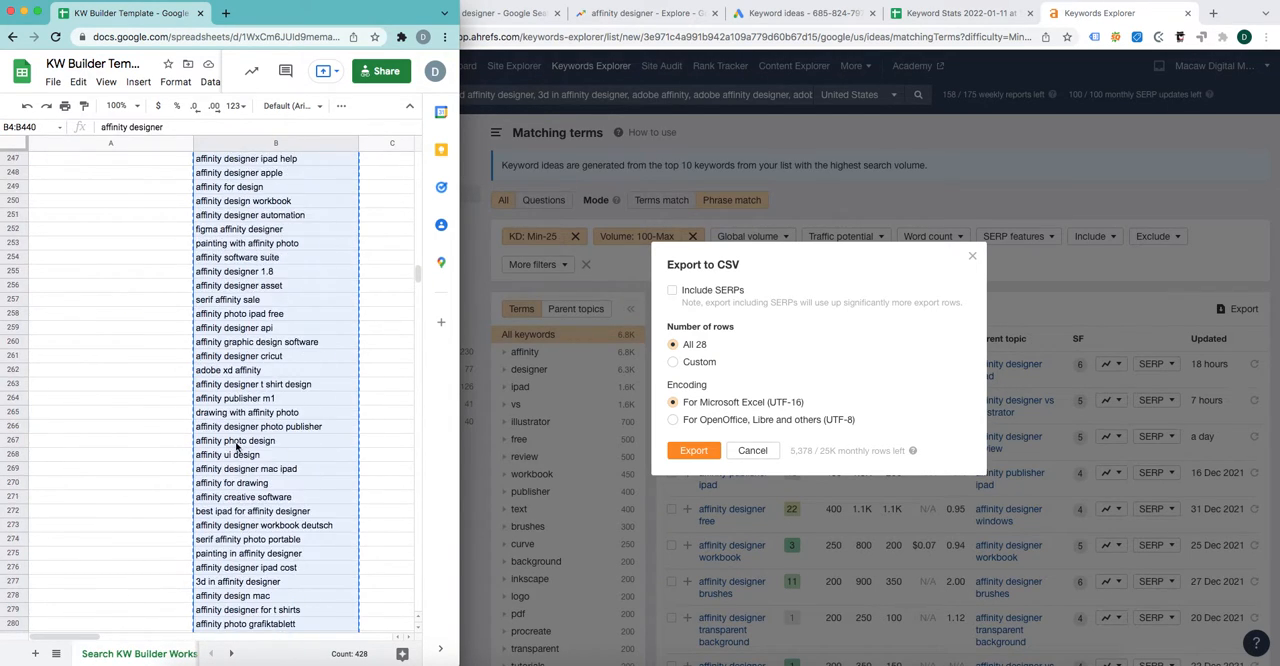
scroll(237, 447, up, 20)
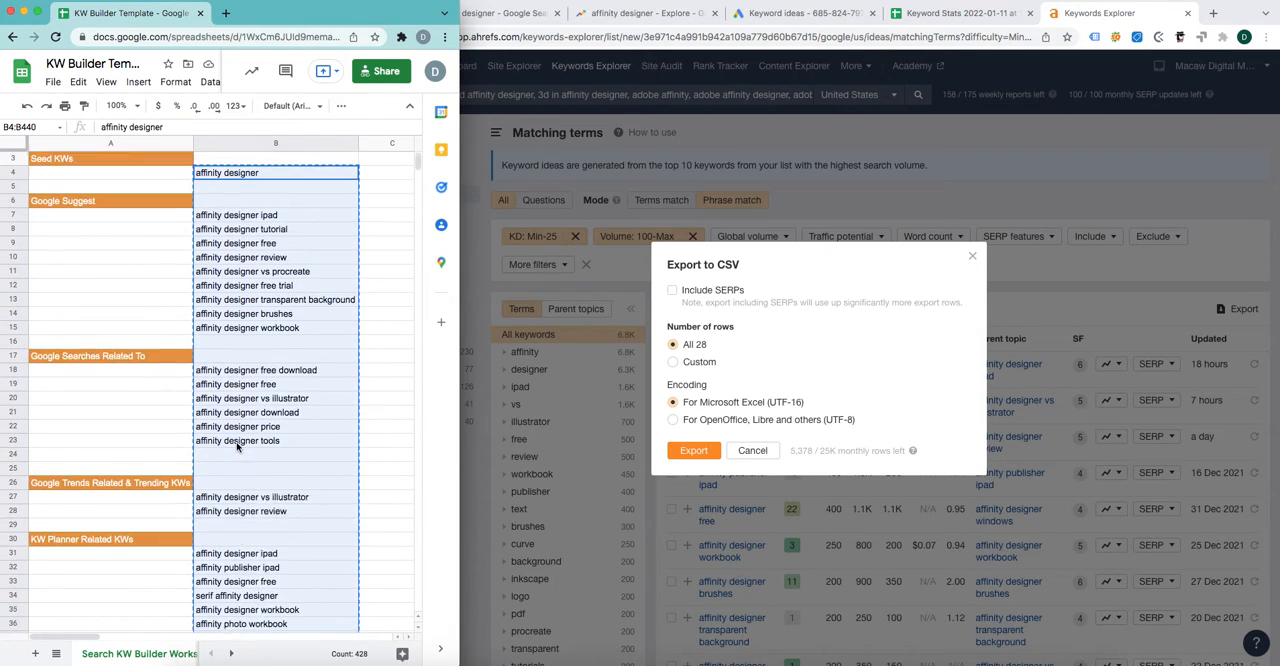
scroll(237, 447, up, 1)
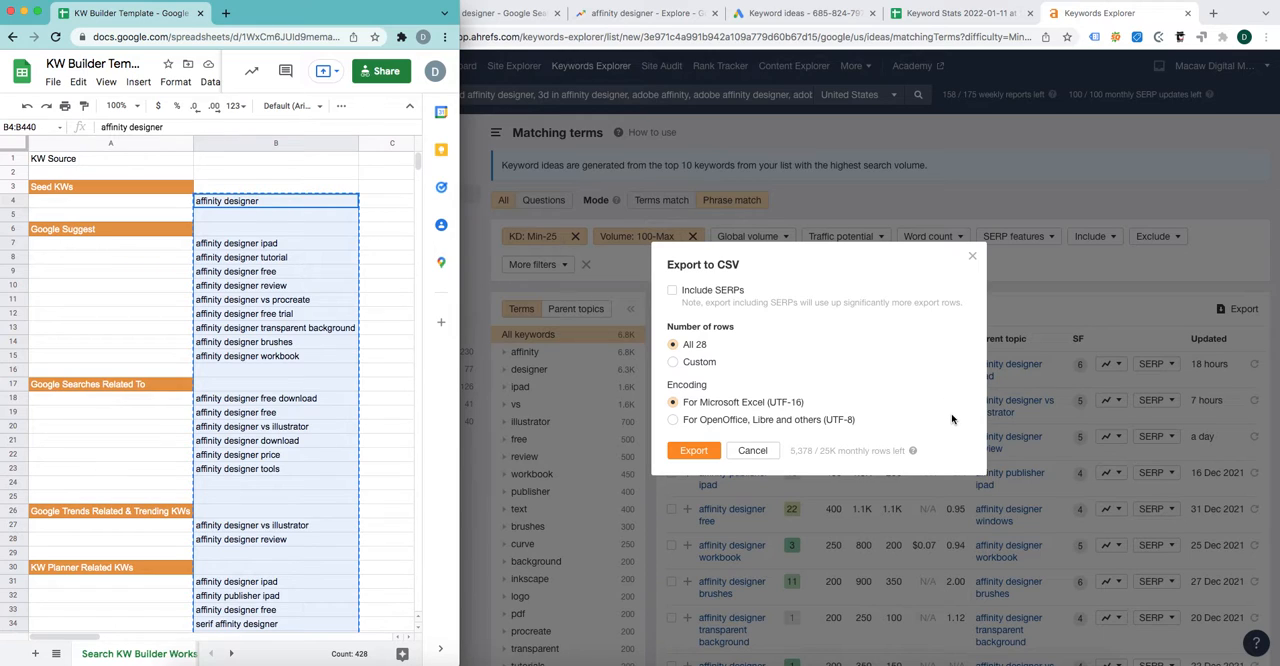
click(975, 262)
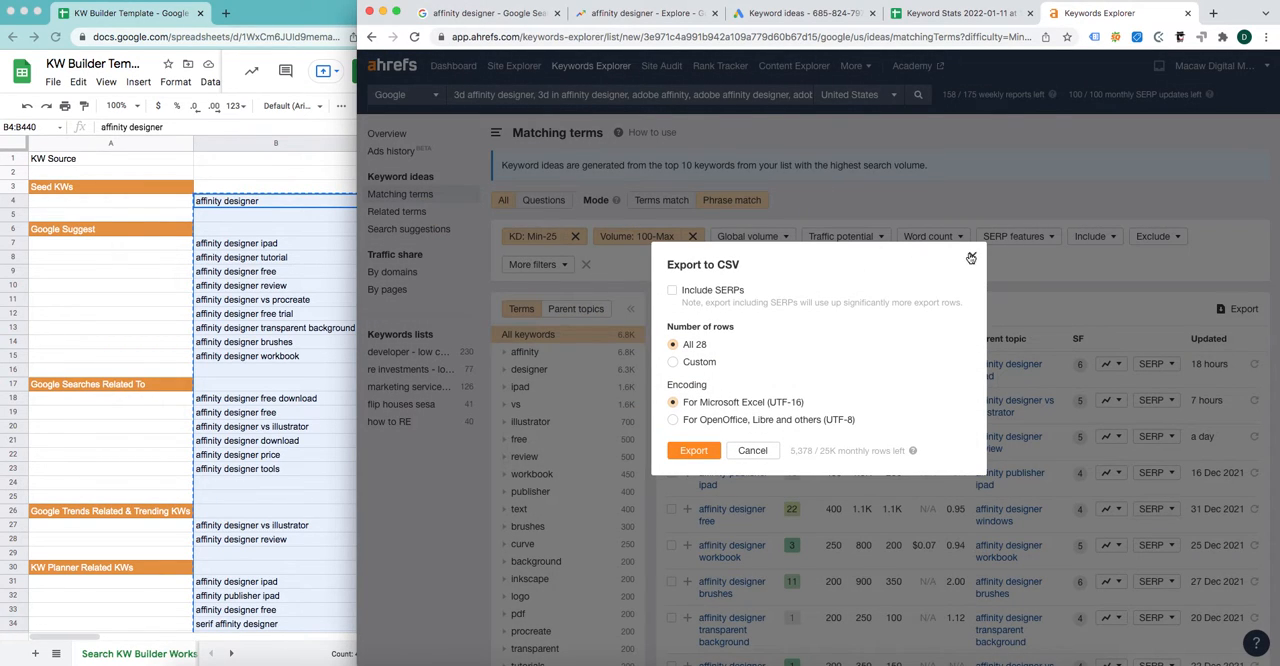
click(971, 256)
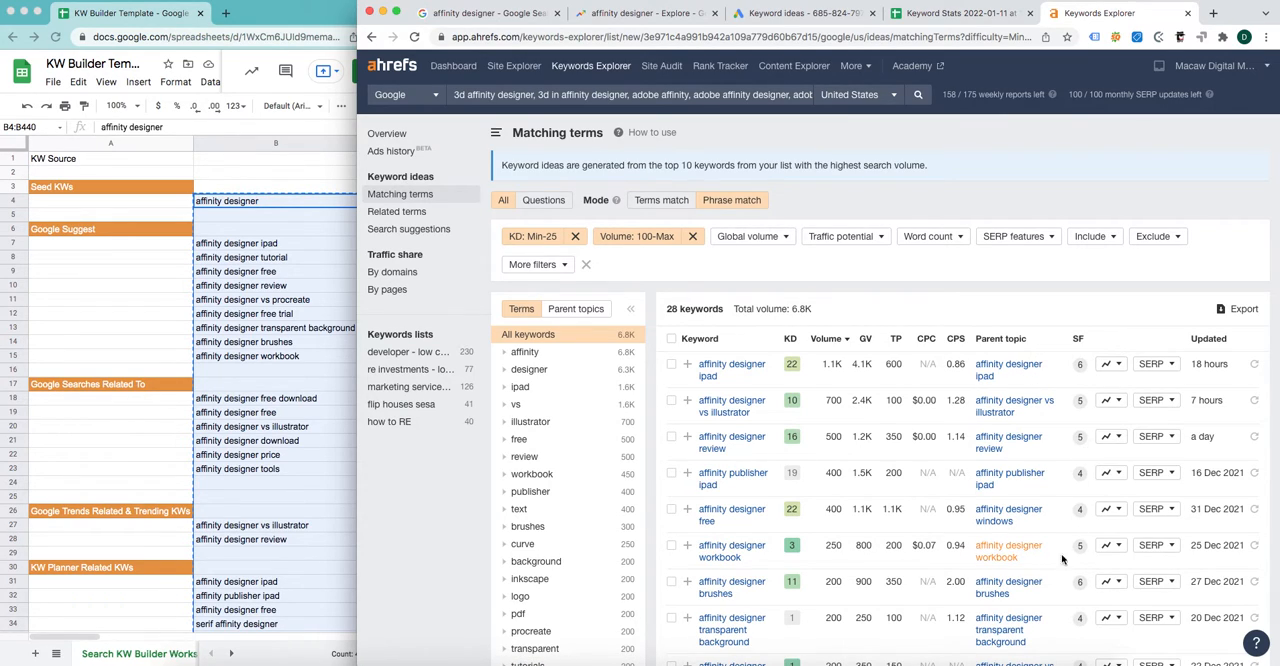
Step: Open and close the SERP overview for "affinity designer ipad", and examine the keyword's metrics
click(1172, 366)
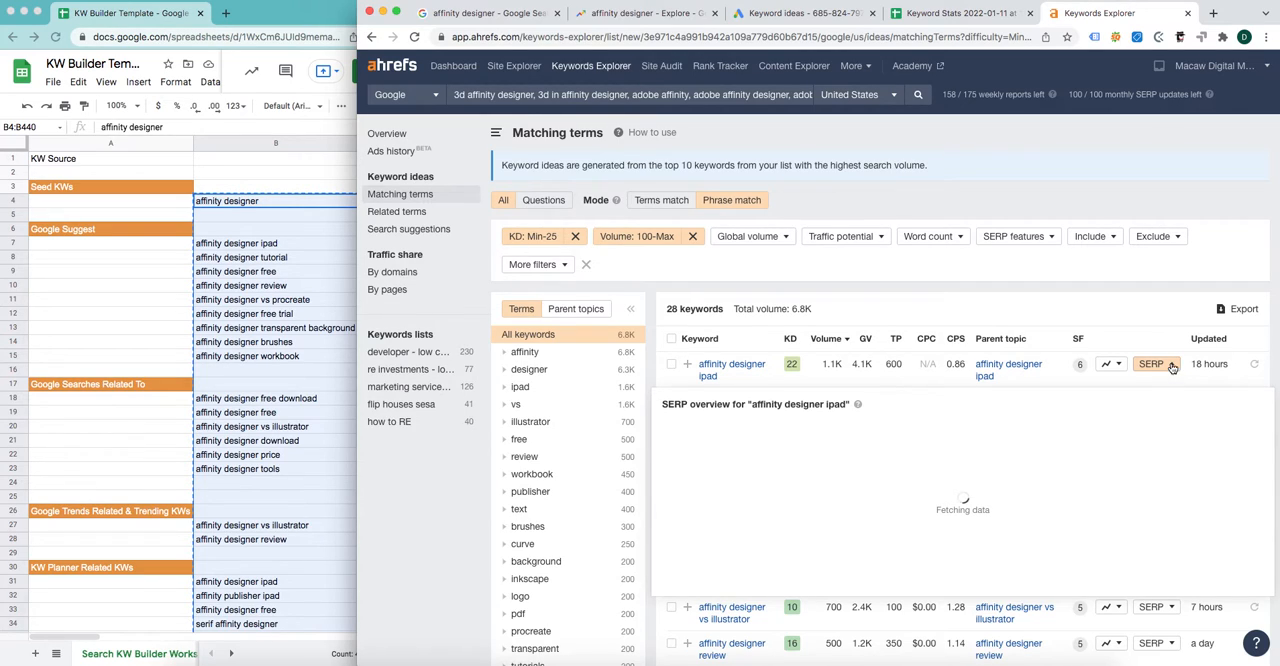
click(1172, 368)
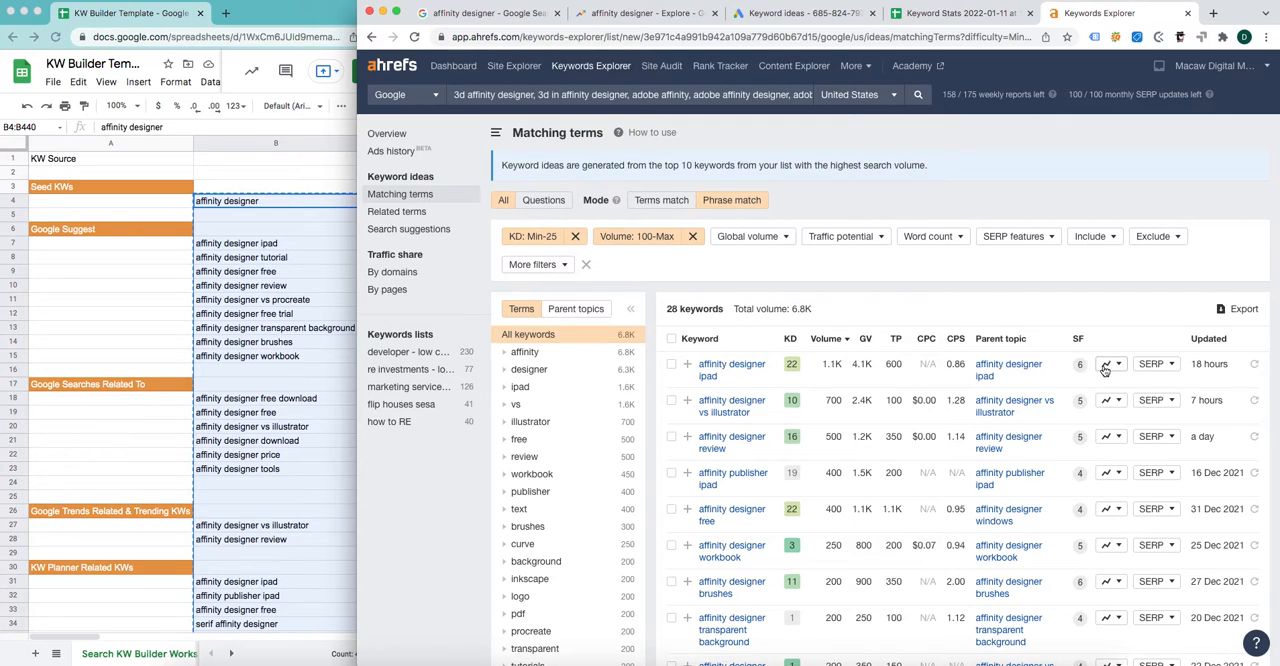
mouse_move(1082, 399)
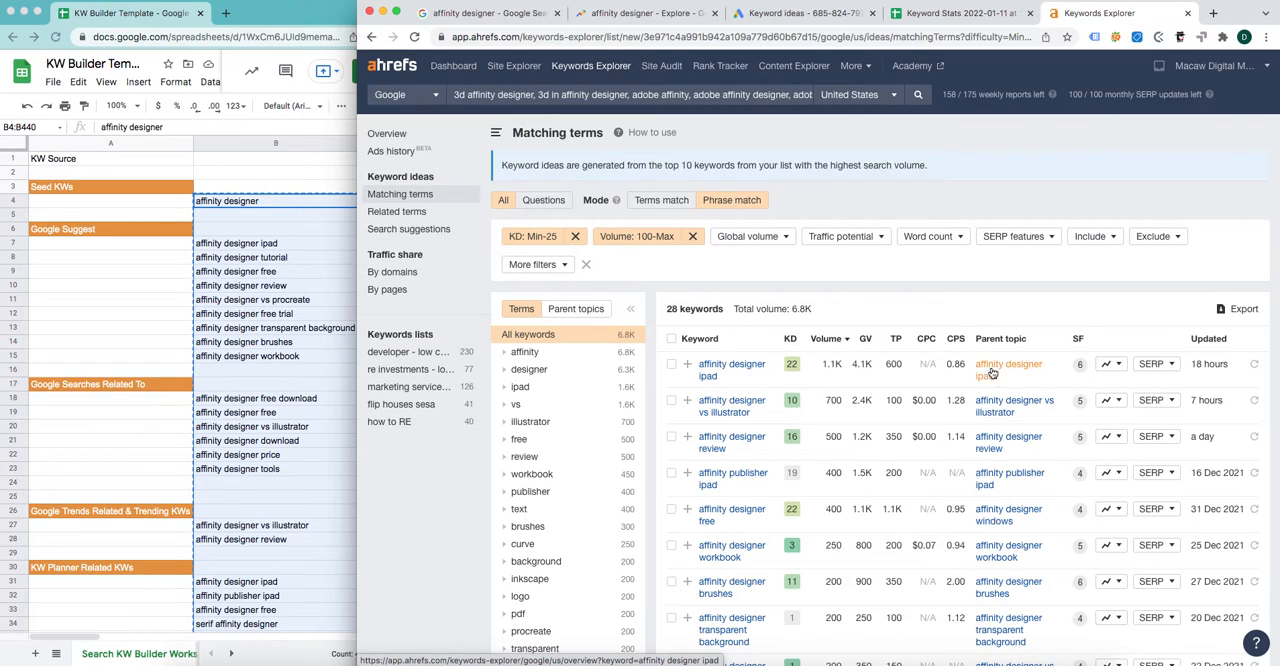
Step: Switch back to the template spreadsheet and review its Google Trends and KW Planner keyword sections
click(263, 517)
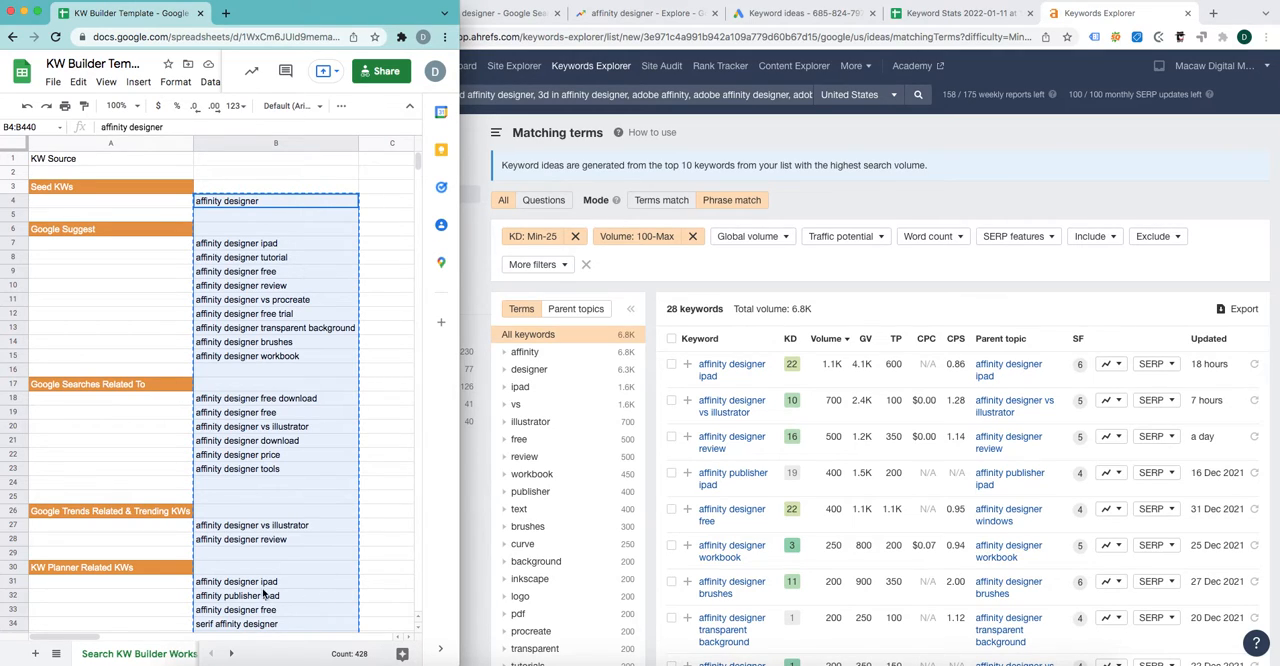
click(104, 530)
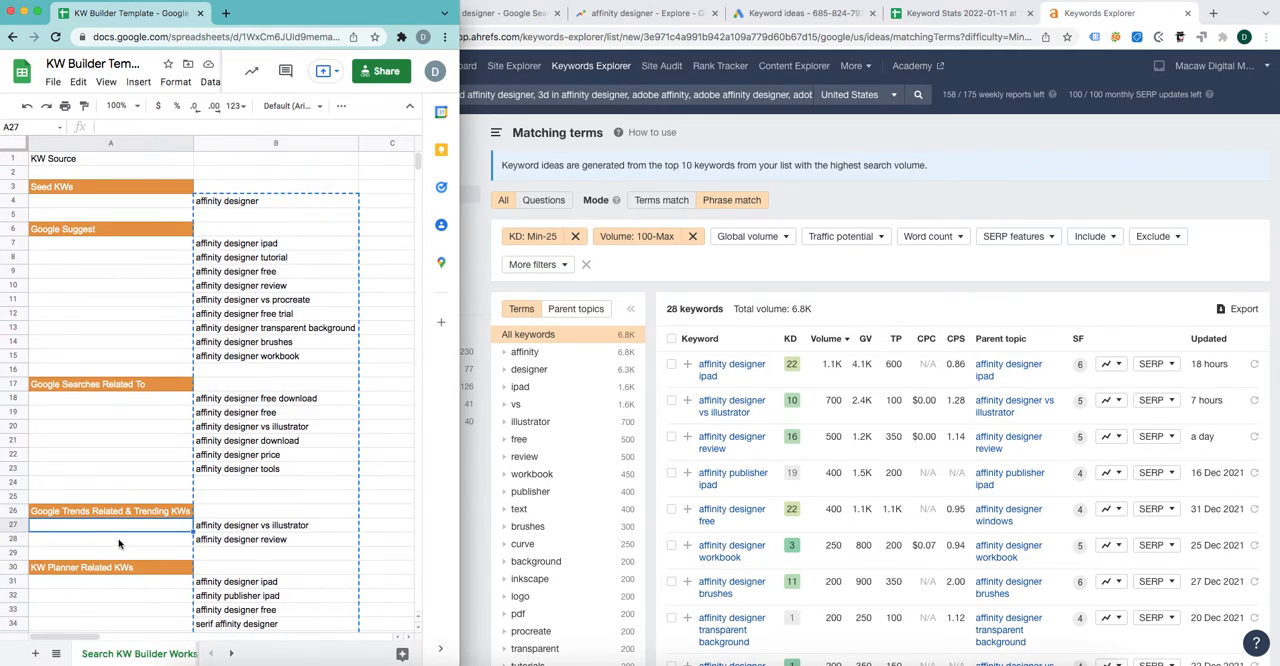
click(148, 585)
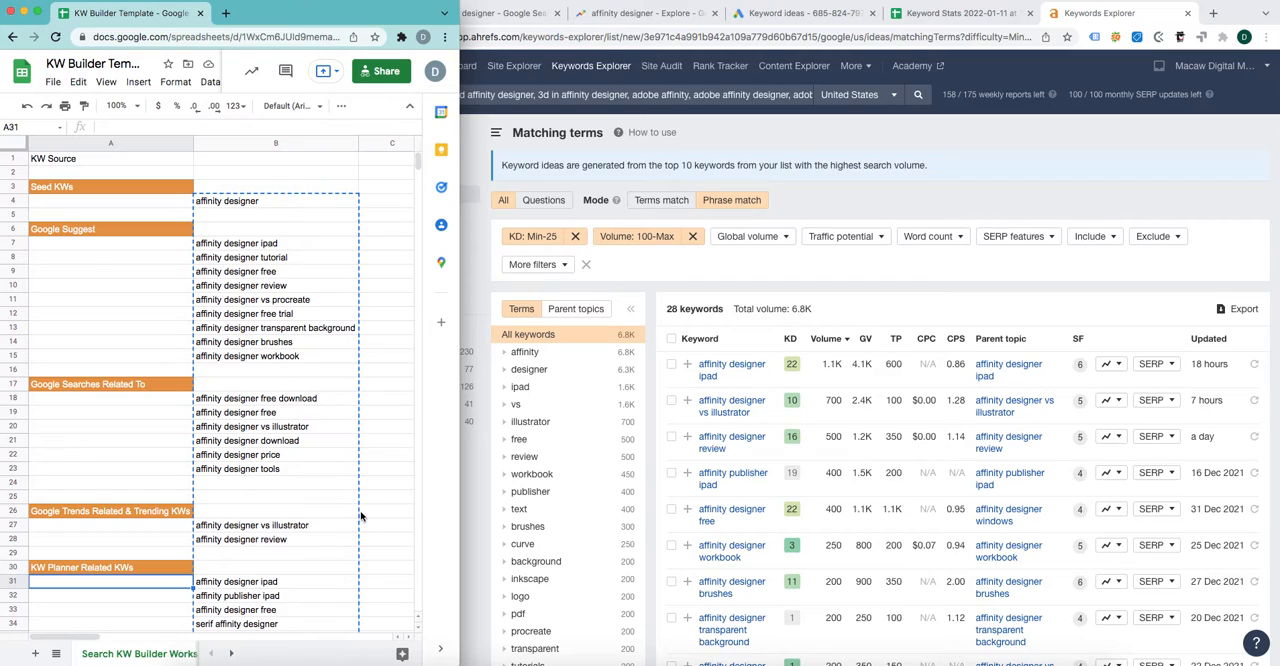
scroll(360, 516, down, 1)
scroll(361, 516, up, 1)
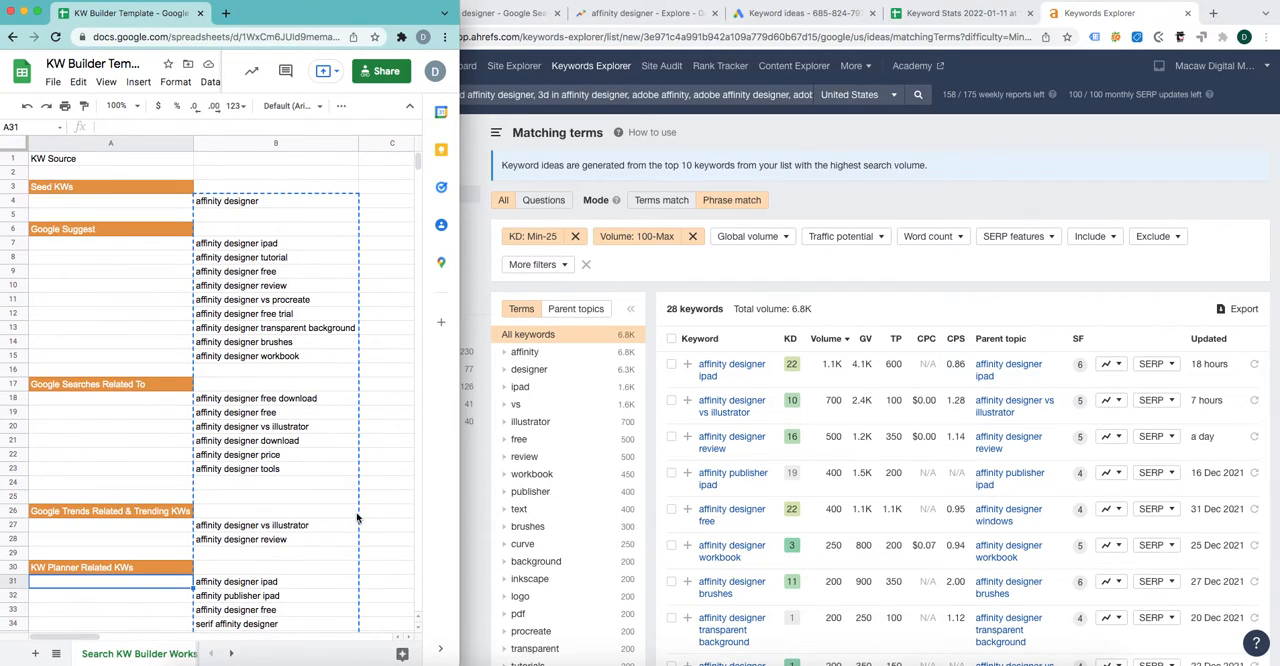